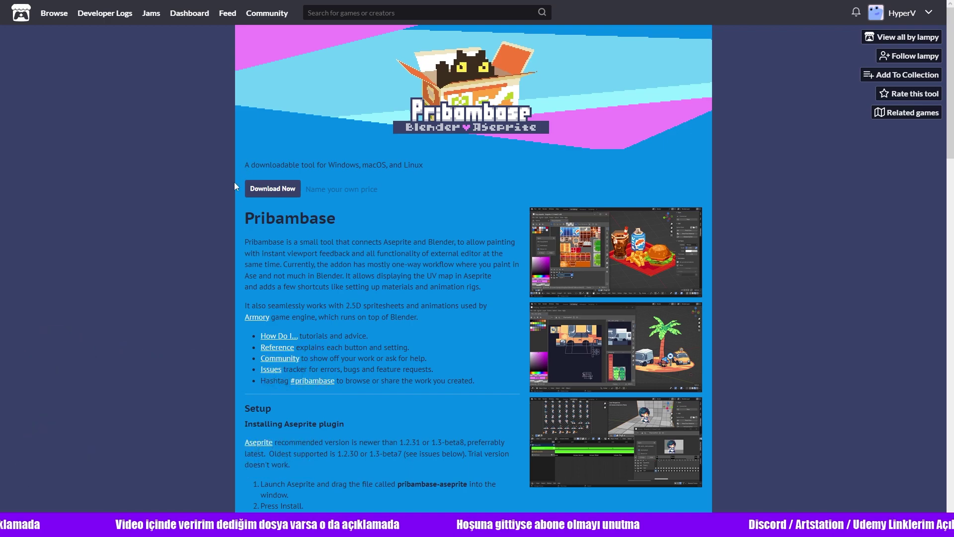
# Download the Pribambase Aseprite extension and blender-windows.zip from itch.io, skipping the payment.
pyautogui.scroll(-5, 220, 182)
pyautogui.scroll(5, 220, 182)
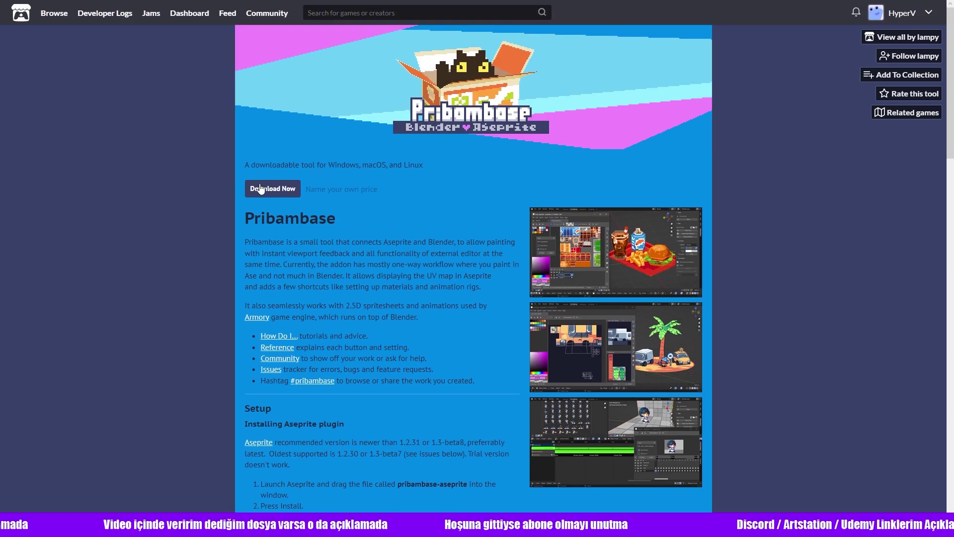
pyautogui.click(260, 184)
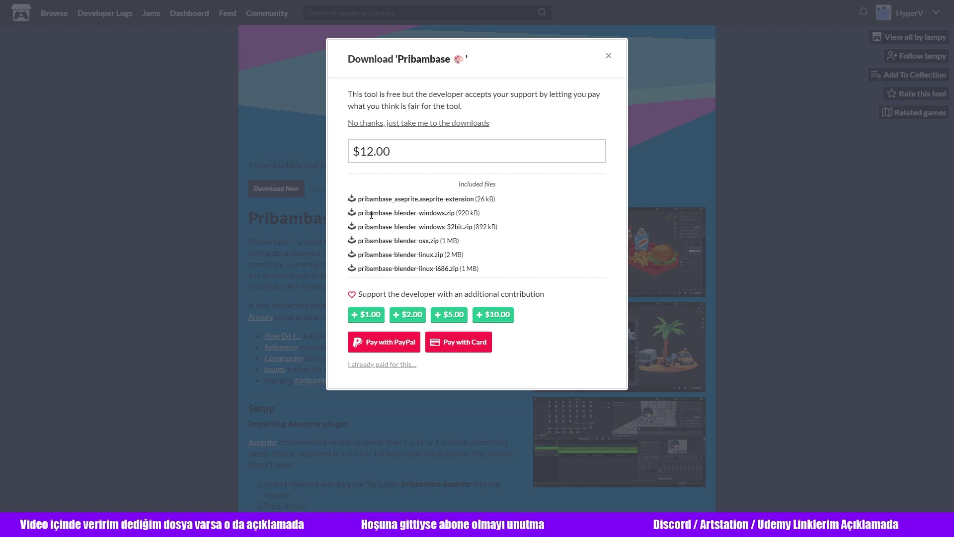
pyautogui.click(379, 124)
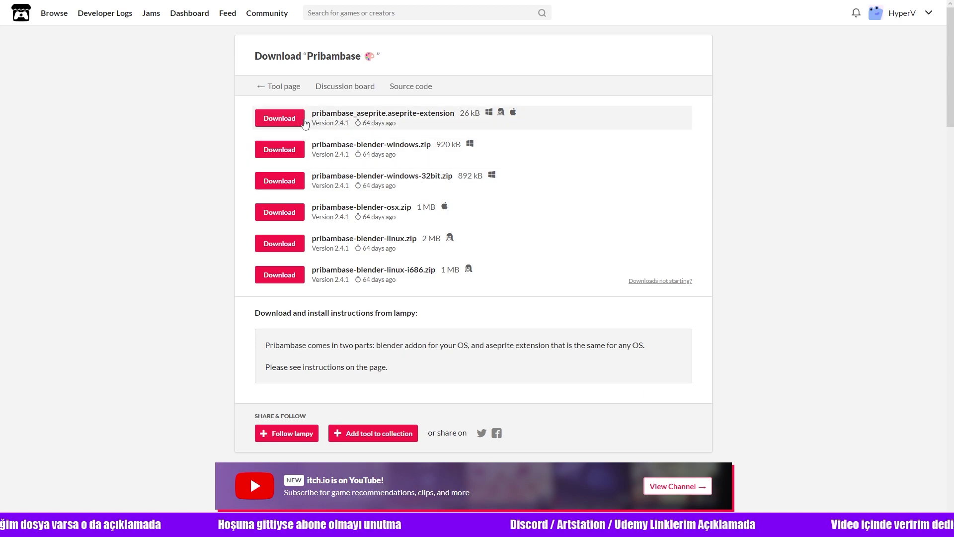
pyautogui.click(294, 123)
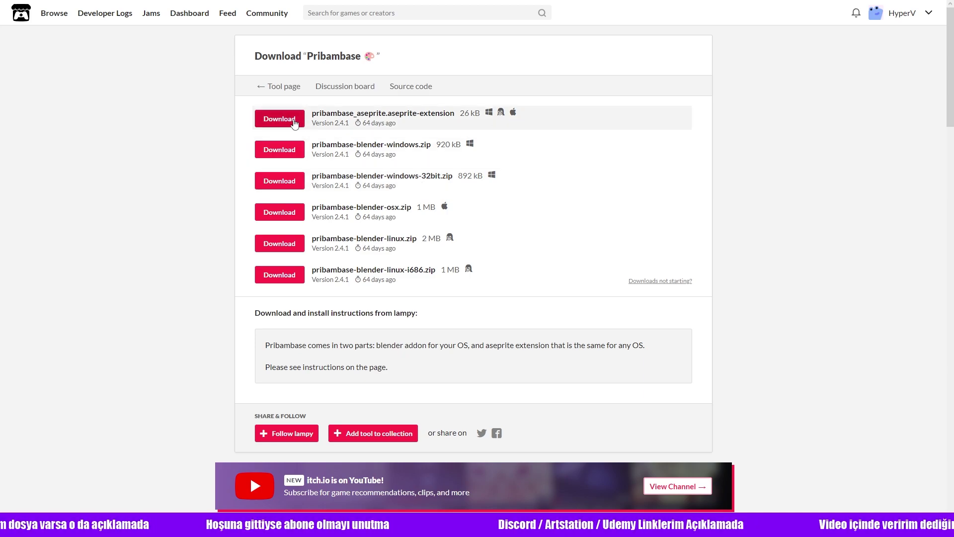
pyautogui.click(277, 149)
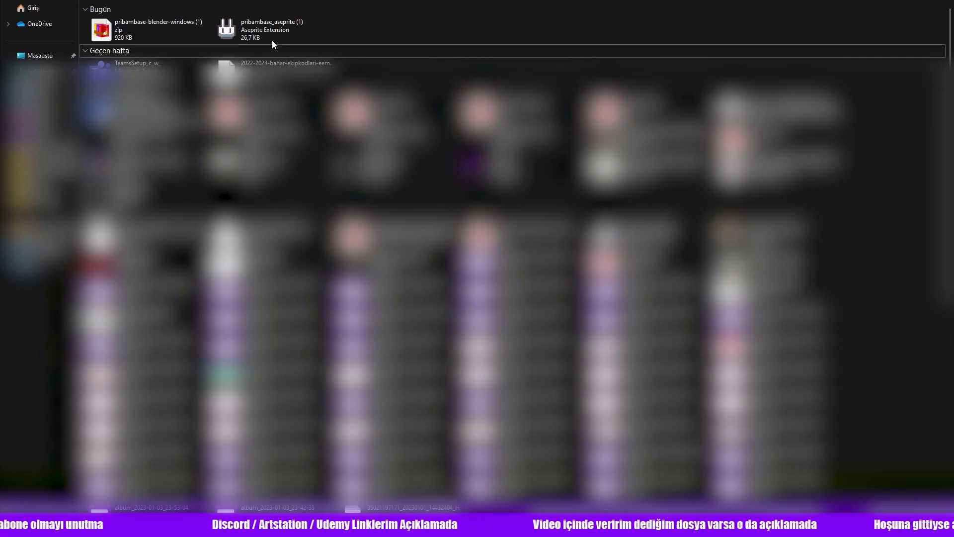
# Select and review the two Pribambase files downloaded today in Downloads, then clear the selection.
pyautogui.keyDown('ctrl'); pyautogui.click(141, 31); pyautogui.keyUp('ctrl')
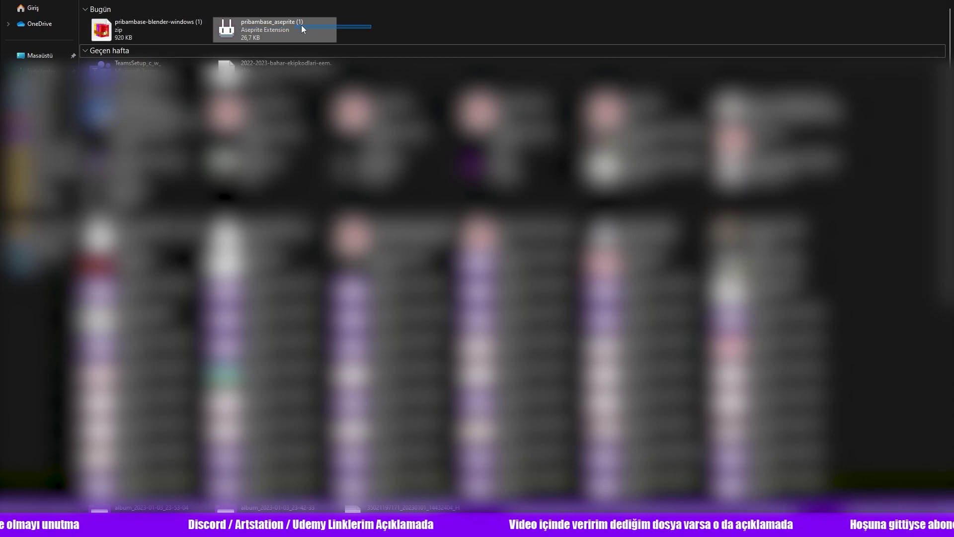
pyautogui.moveTo(141, 31); pyautogui.dragTo(198, 26)
pyautogui.click(274, 30)
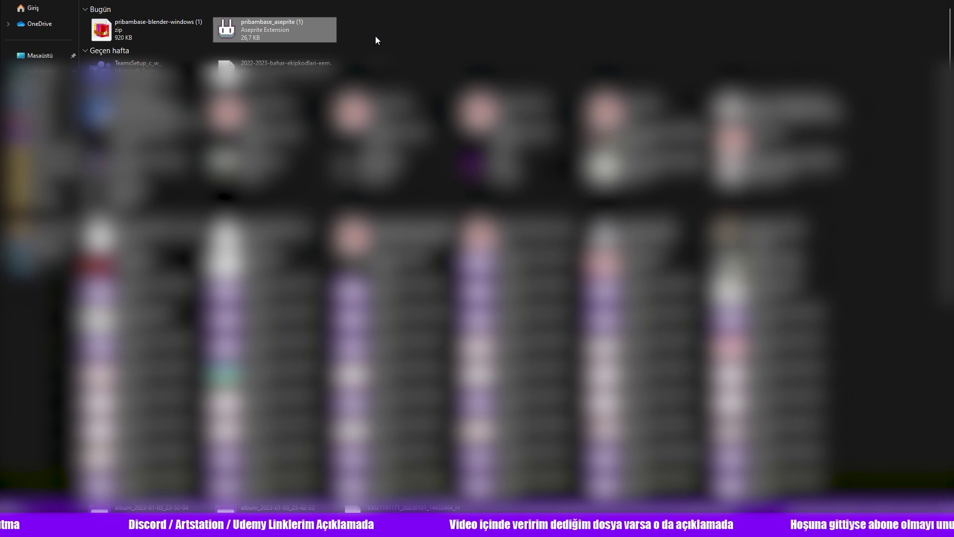
pyautogui.click(609, 22)
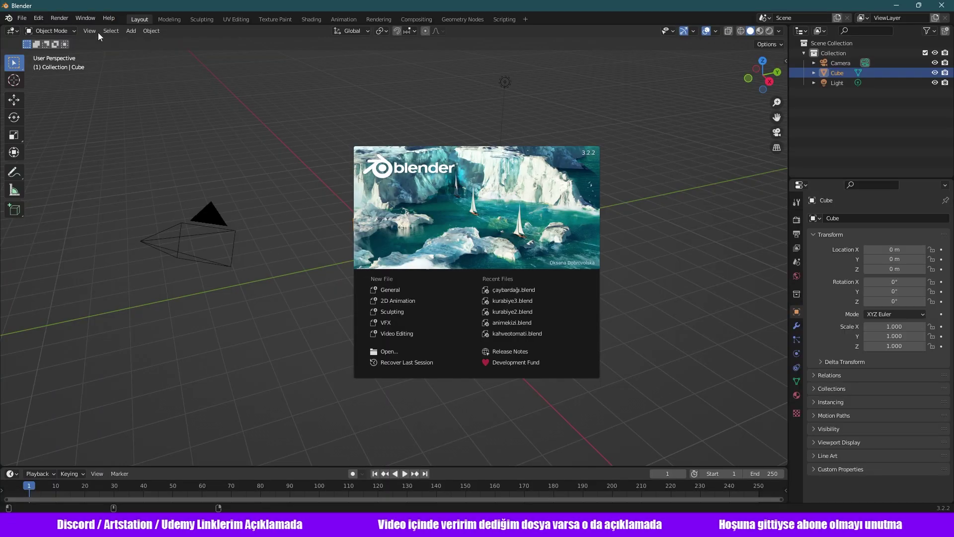
# Install pribambase-blender-windows (1).zip from Downloads through Preferences > Add-ons.
pyautogui.click(30, 19)
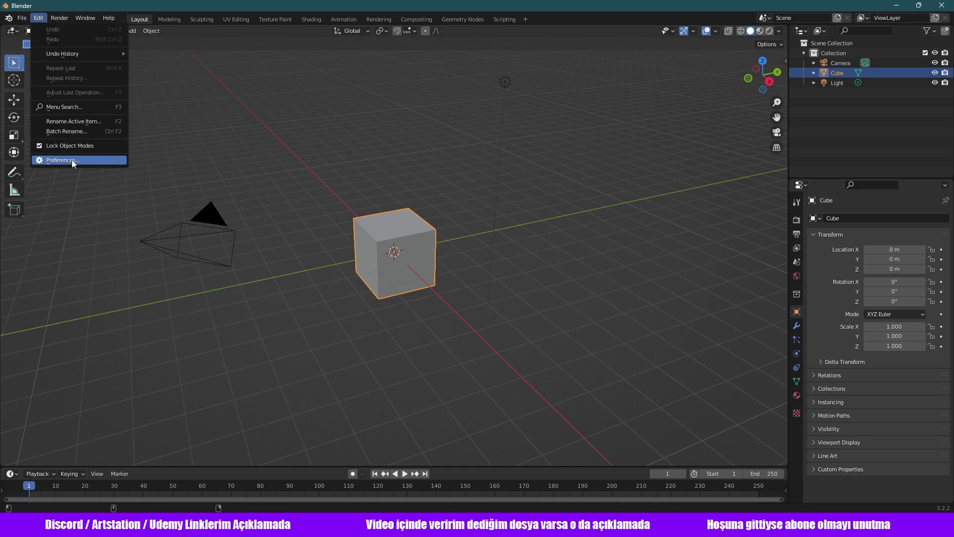
pyautogui.click(71, 159)
pyautogui.click(61, 125)
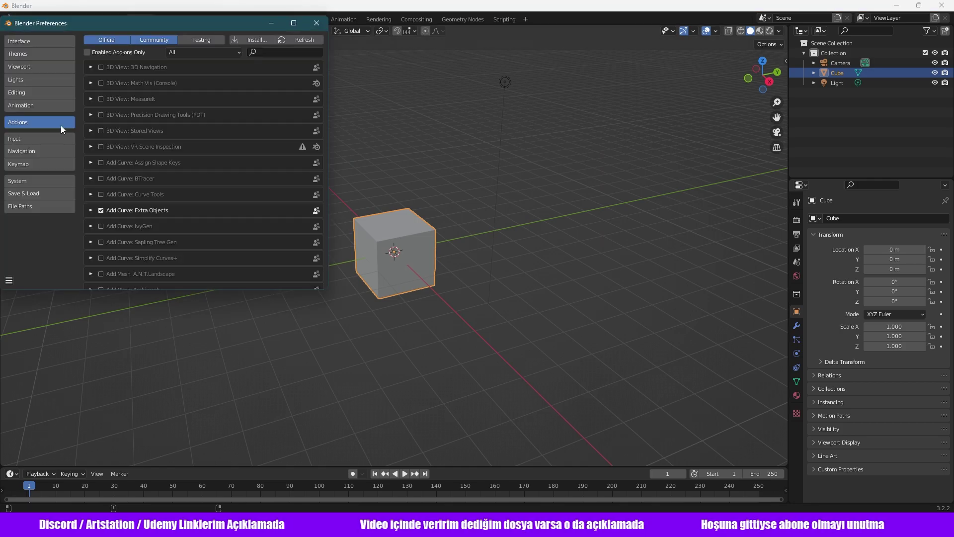
pyautogui.click(247, 40)
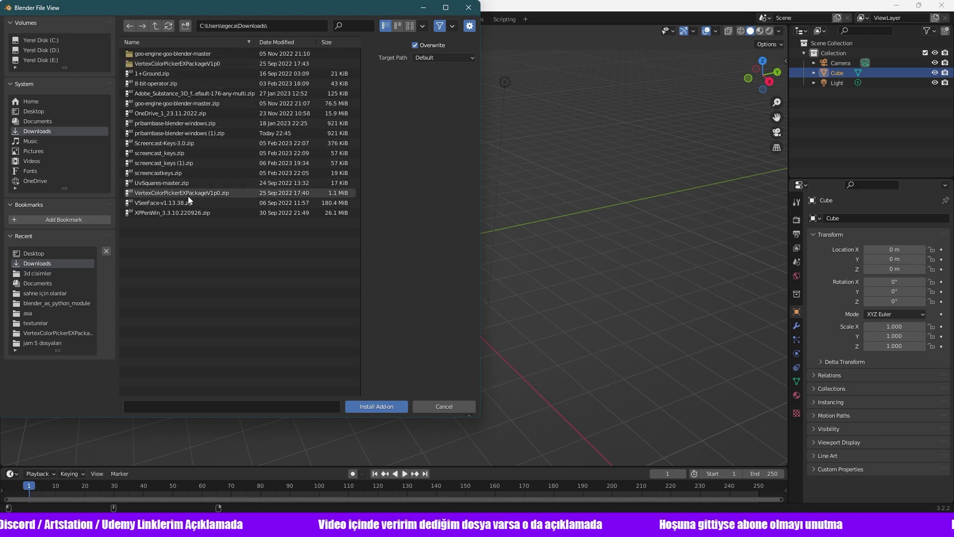
pyautogui.click(177, 133)
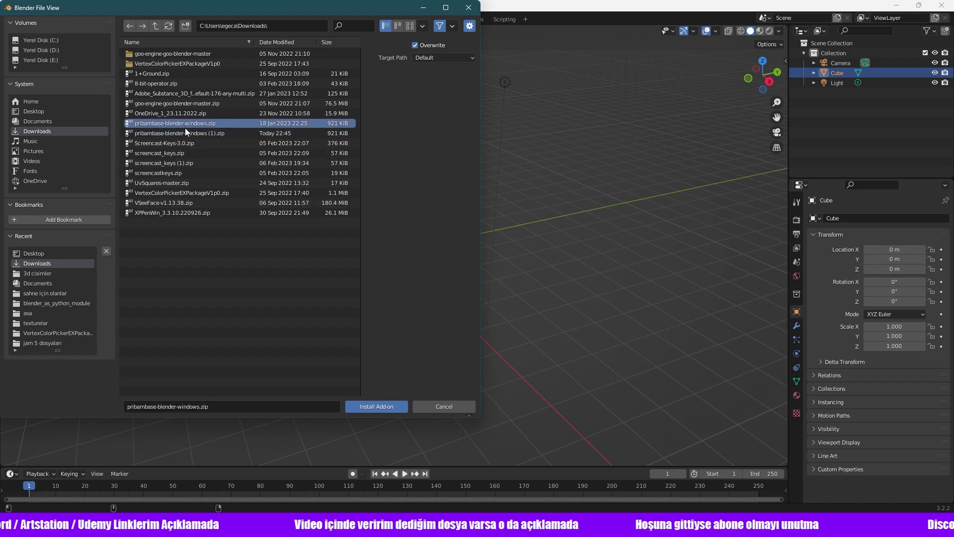
pyautogui.click(184, 130)
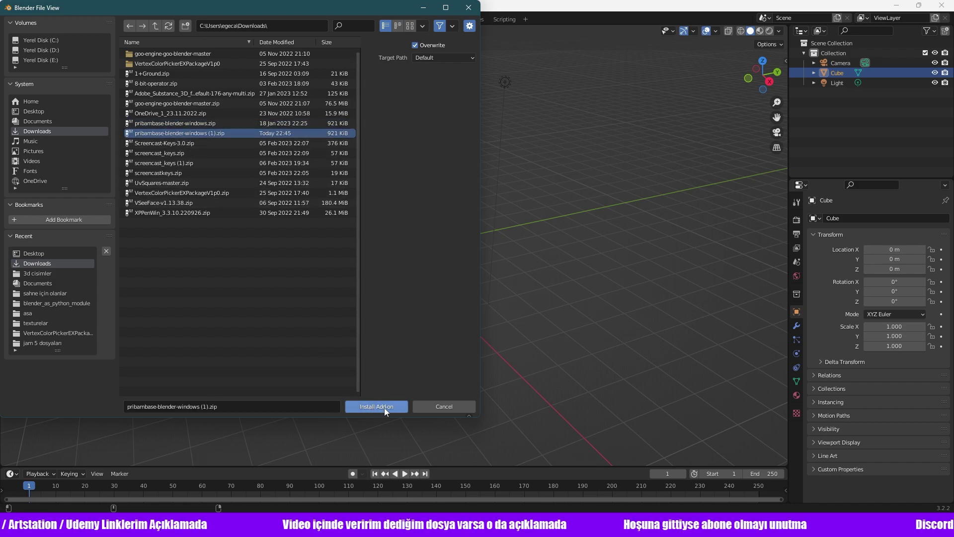
pyautogui.click(435, 405)
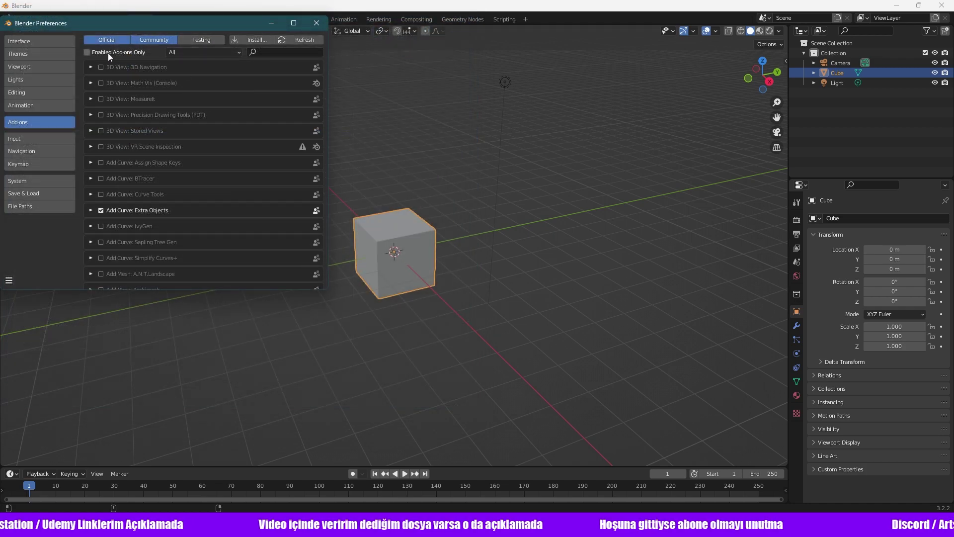
# Search add-ons for 'pri' to confirm Paint: Pribambase is enabled, then close Preferences.
pyautogui.click(273, 53)
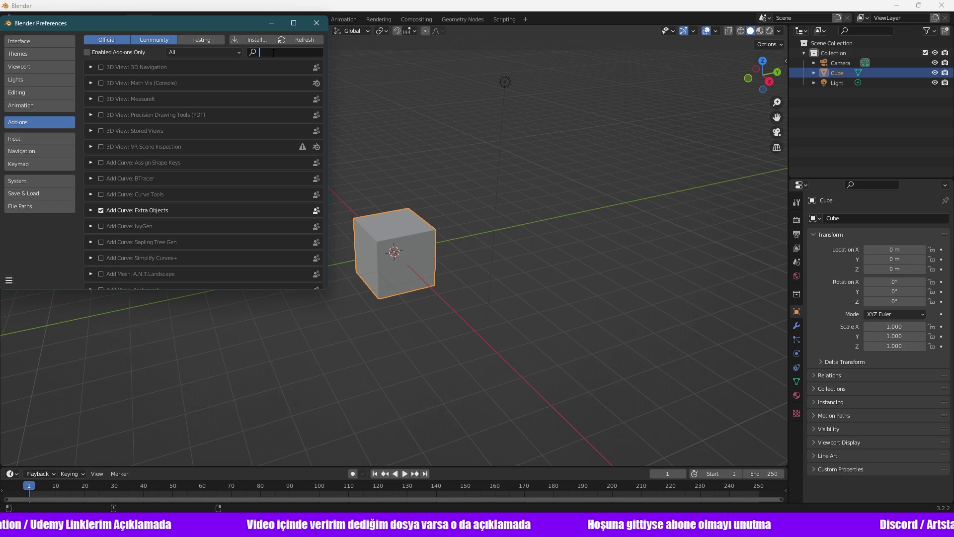
pyautogui.write('pri')
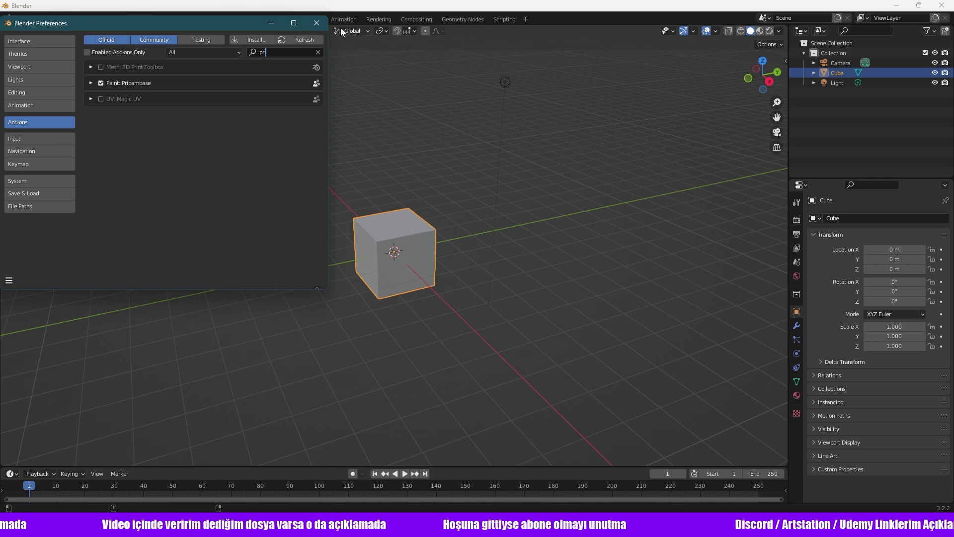
pyautogui.click(318, 23)
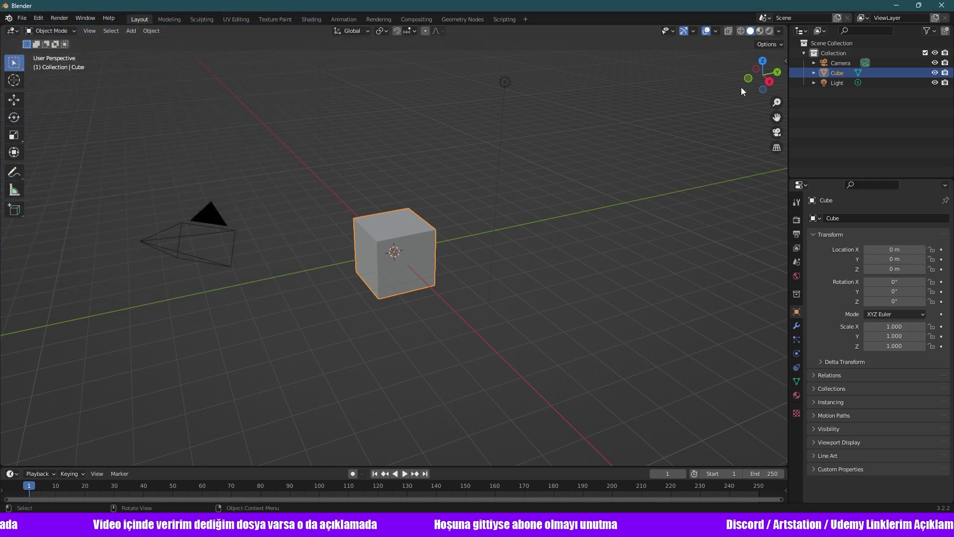
# Show the Pribambase tab in the viewport sidebar and bring Aseprite forward.
pyautogui.click(784, 59)
pyautogui.press('n')
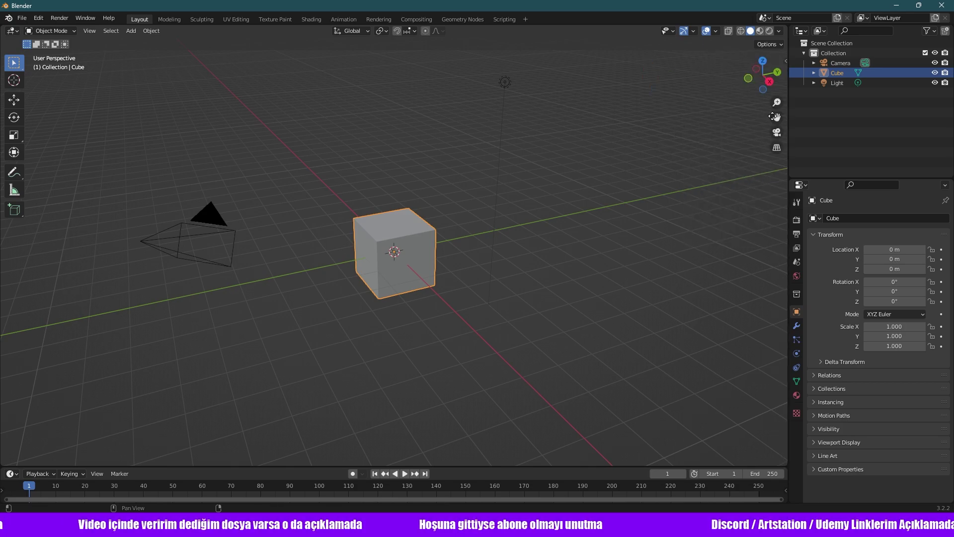
pyautogui.press('n')
pyautogui.click(782, 143)
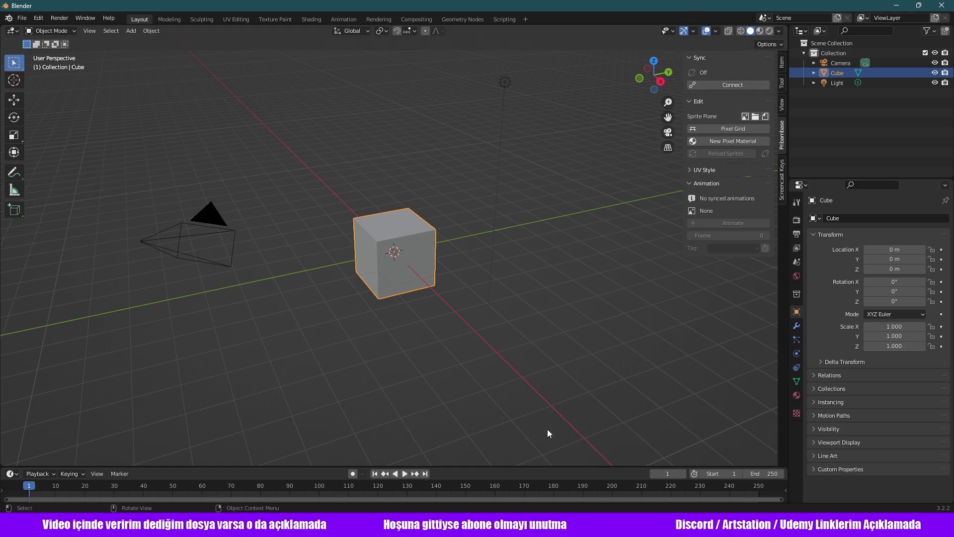
pyautogui.hotkey('alt', 'Tab')
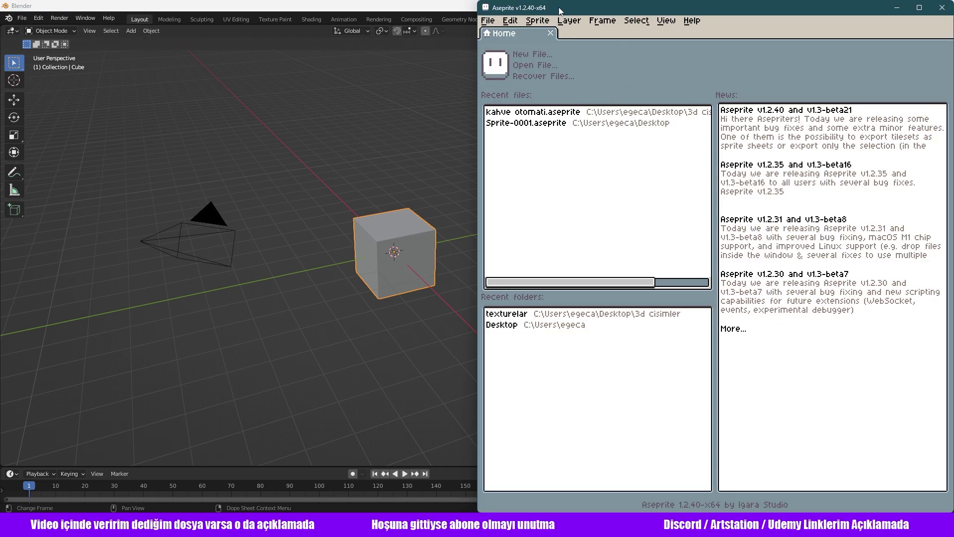
# Add pribambase_aseprite.aseprite-extension from Downloads via Aseprite's Preferences > Extensions.
pyautogui.doubleClick(559, 10)
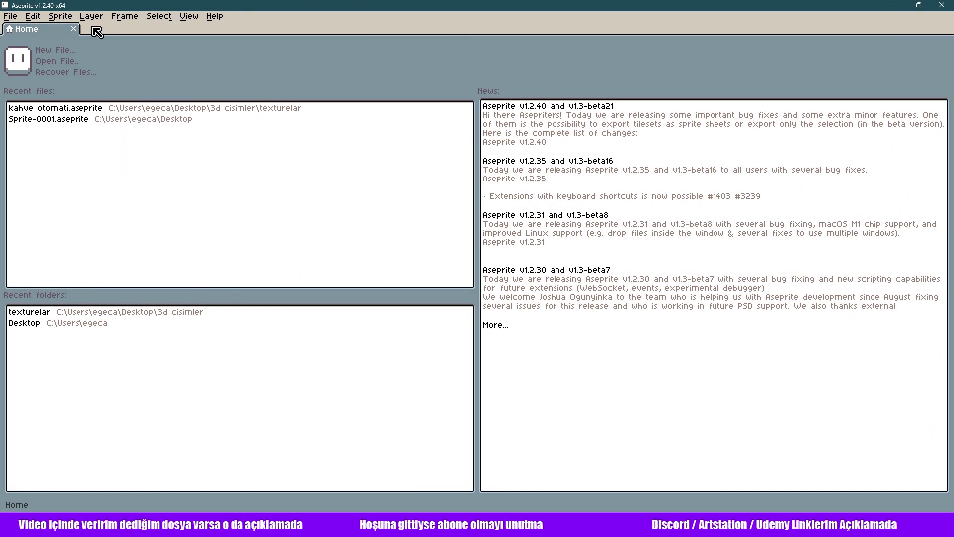
pyautogui.click(35, 18)
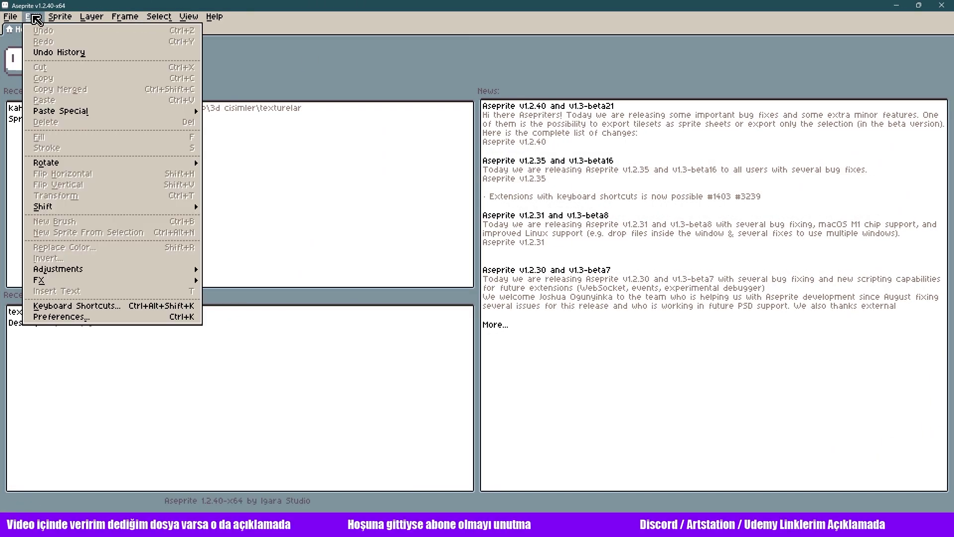
pyautogui.click(77, 317)
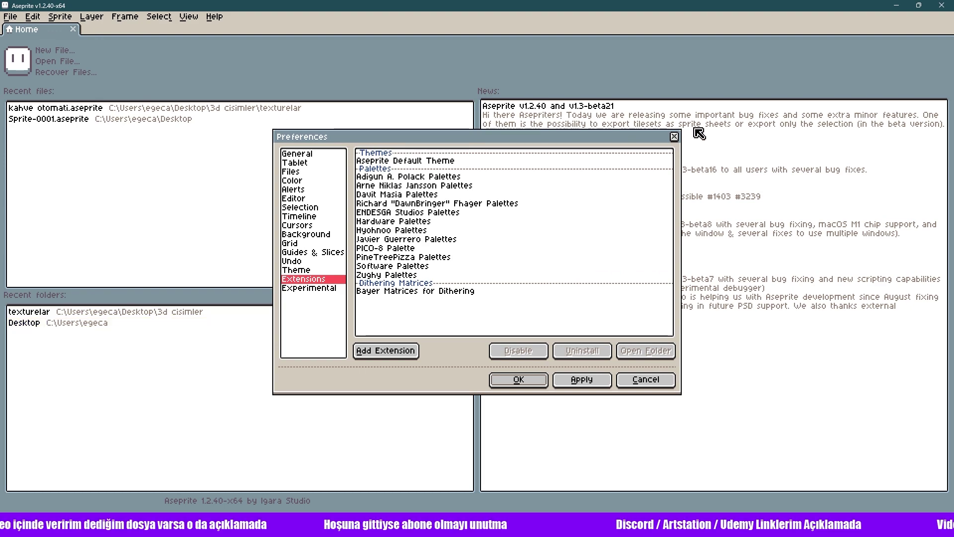
pyautogui.click(673, 136)
pyautogui.click(33, 17)
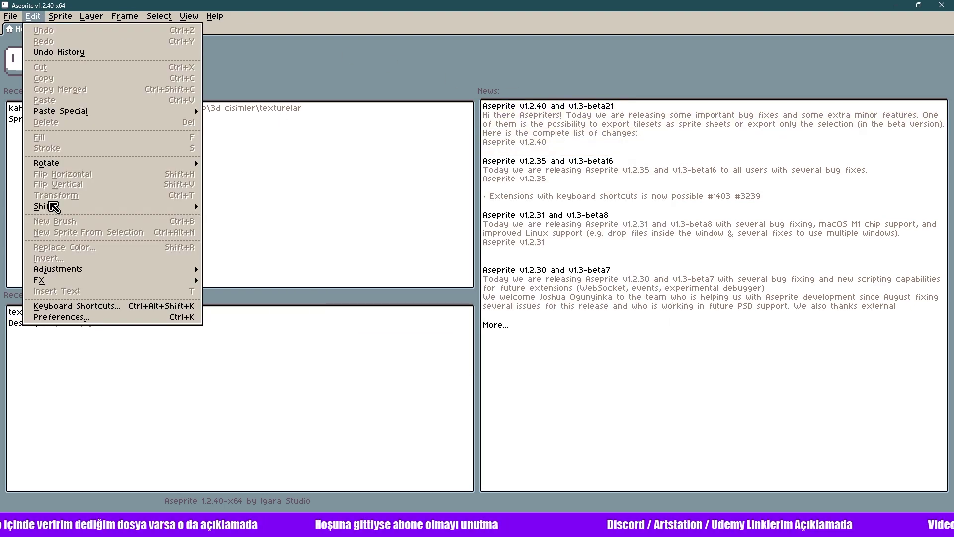
pyautogui.click(78, 321)
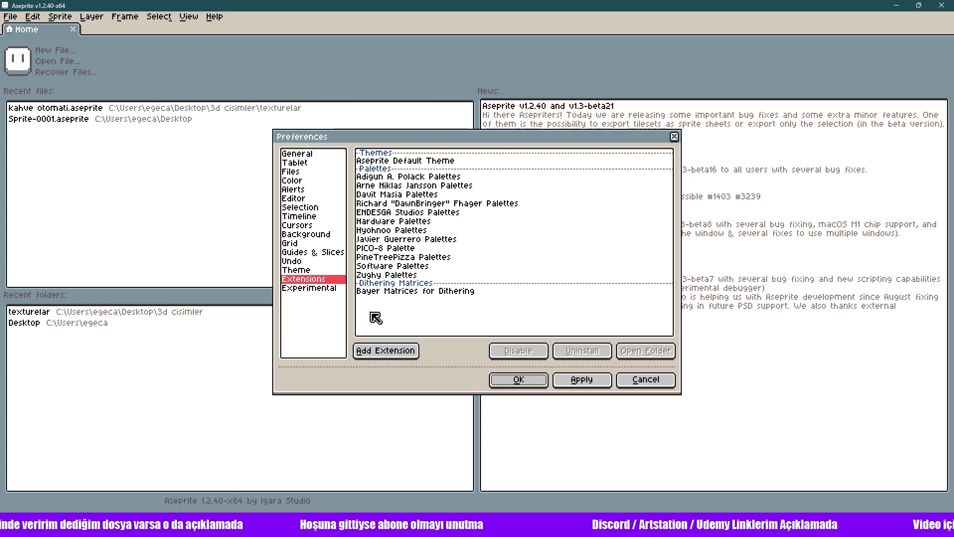
pyautogui.click(386, 350)
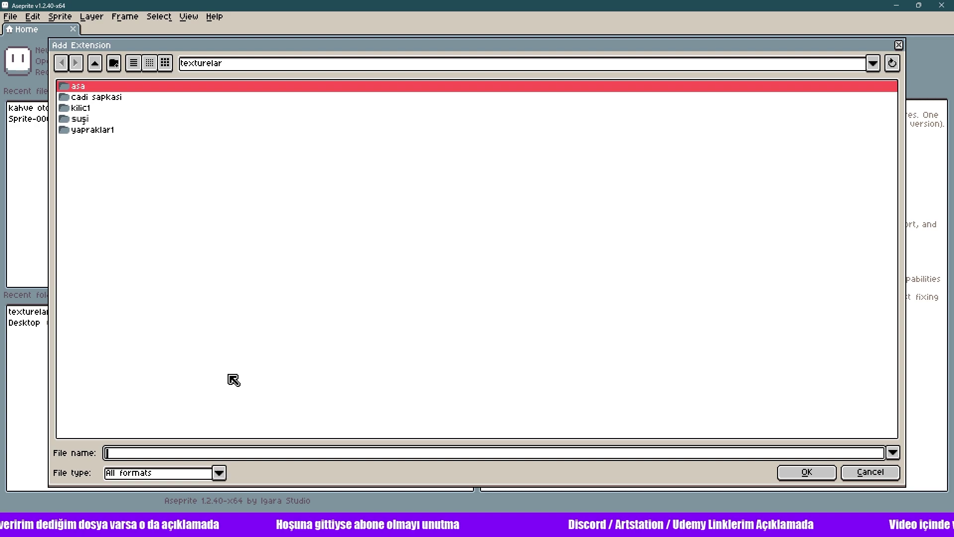
pyautogui.click(96, 63)
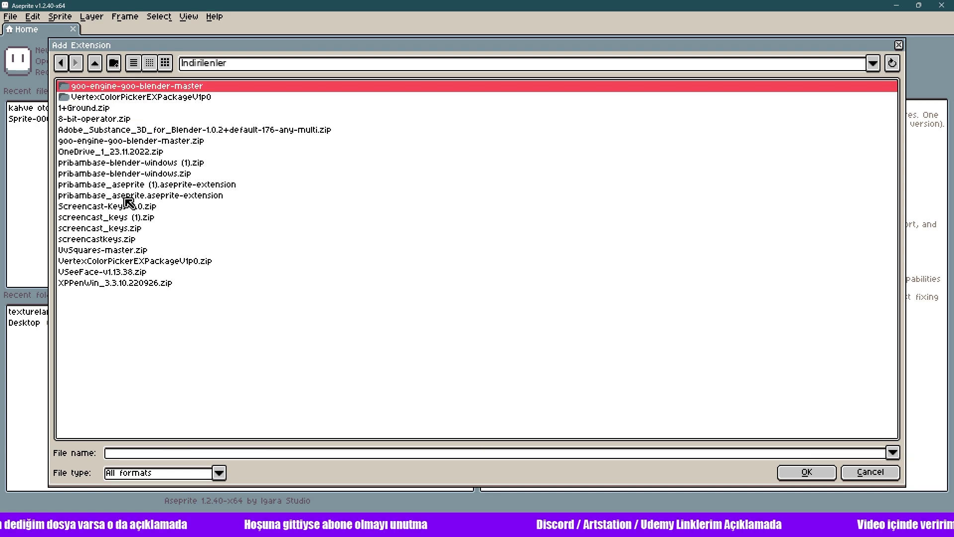
pyautogui.click(131, 174)
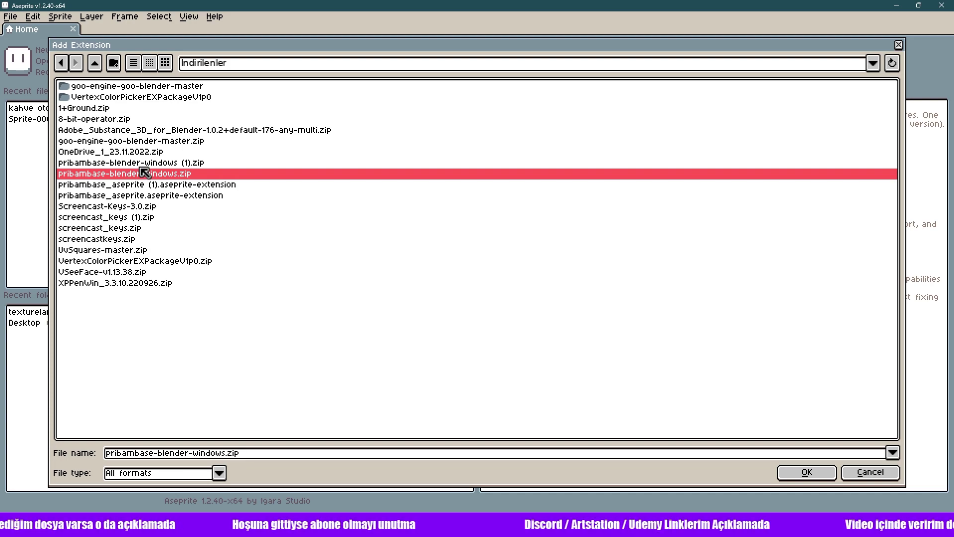
pyautogui.click(147, 185)
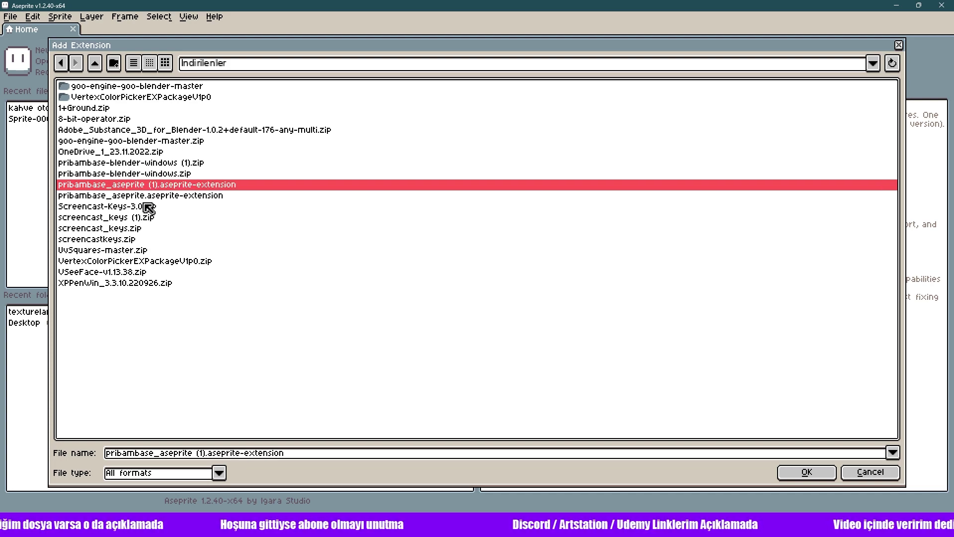
pyautogui.click(818, 475)
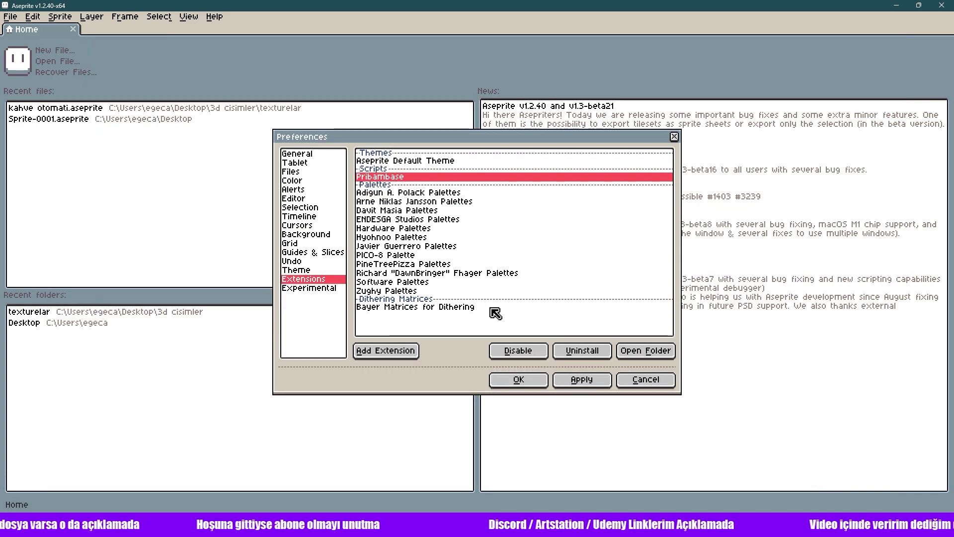
pyautogui.click(535, 382)
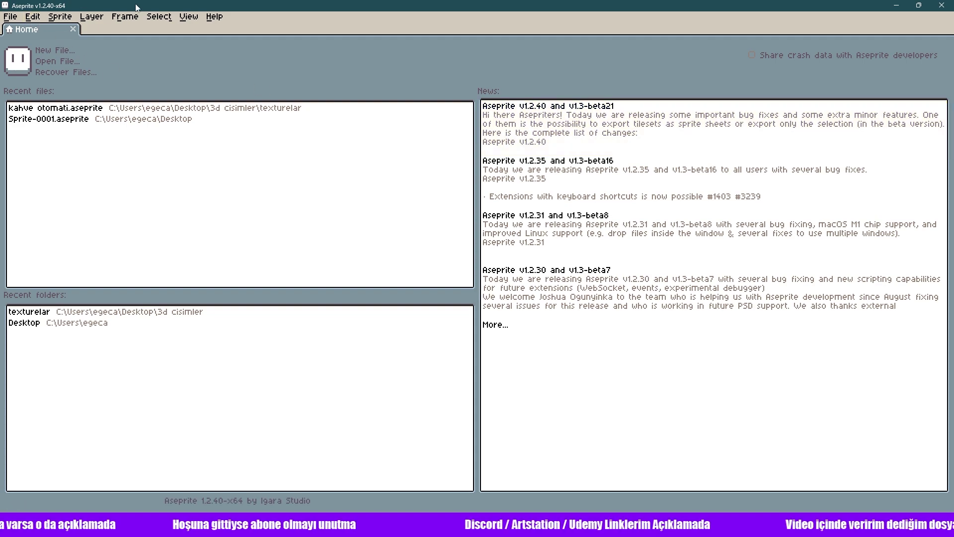
# Snap Aseprite to the right half of the screen and Blender to the left half.
pyautogui.moveTo(136, 7)
pyautogui.mouseDown()
pyautogui.moveTo(936, 63)
pyautogui.moveTo(773, 293)
pyautogui.mouseUp()
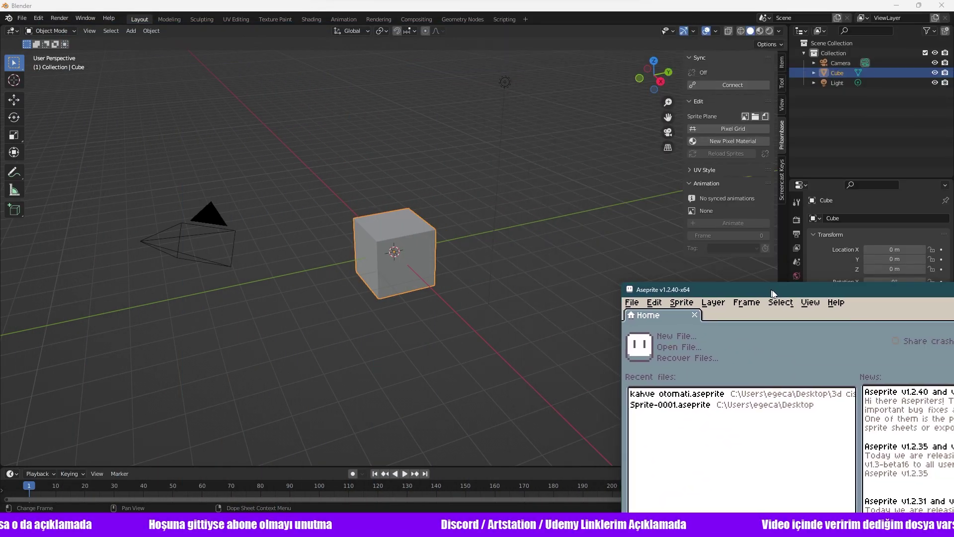
pyautogui.moveTo(772, 294); pyautogui.dragTo(951, 284)
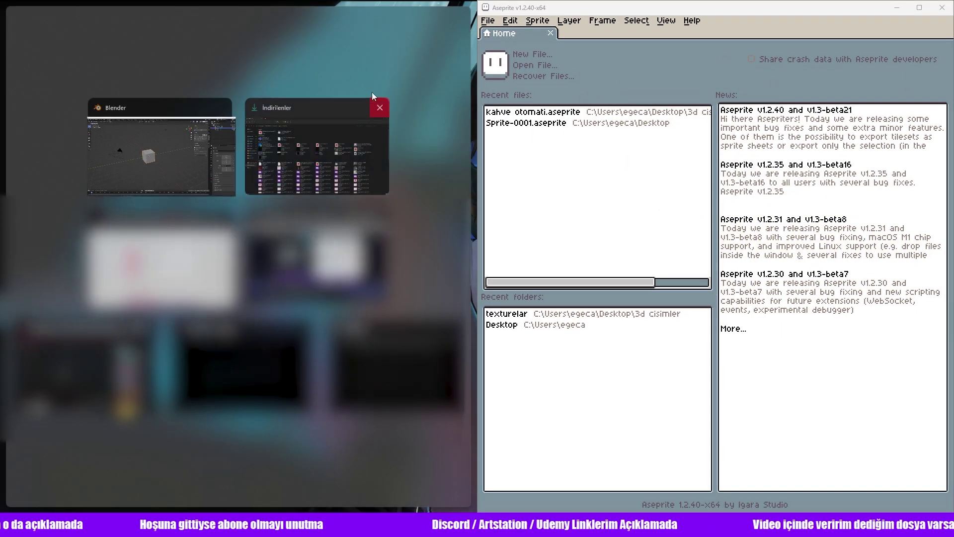
pyautogui.click(171, 141)
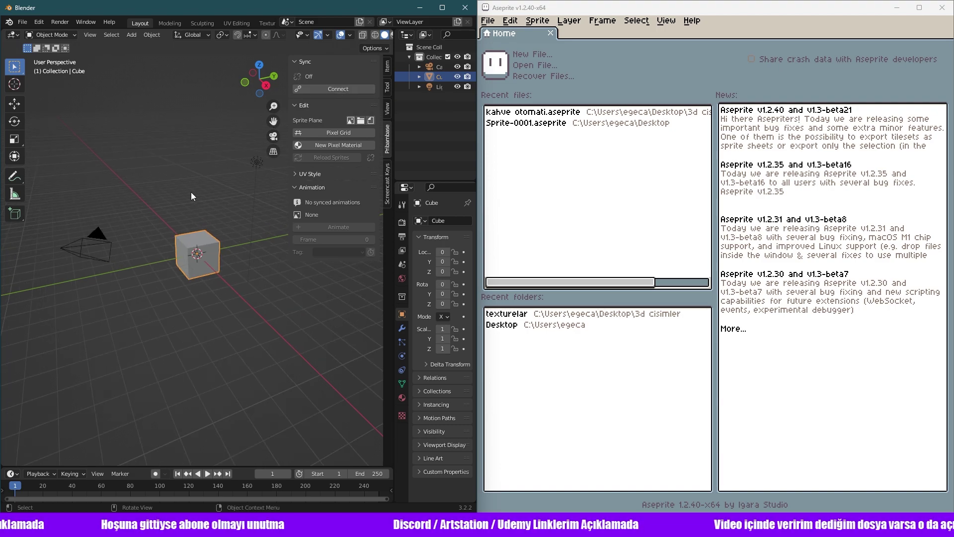
# Delete every object in the scene and add a fresh cube via F3 search.
pyautogui.press('a')
pyautogui.press('Delete')
pyautogui.press('F3')
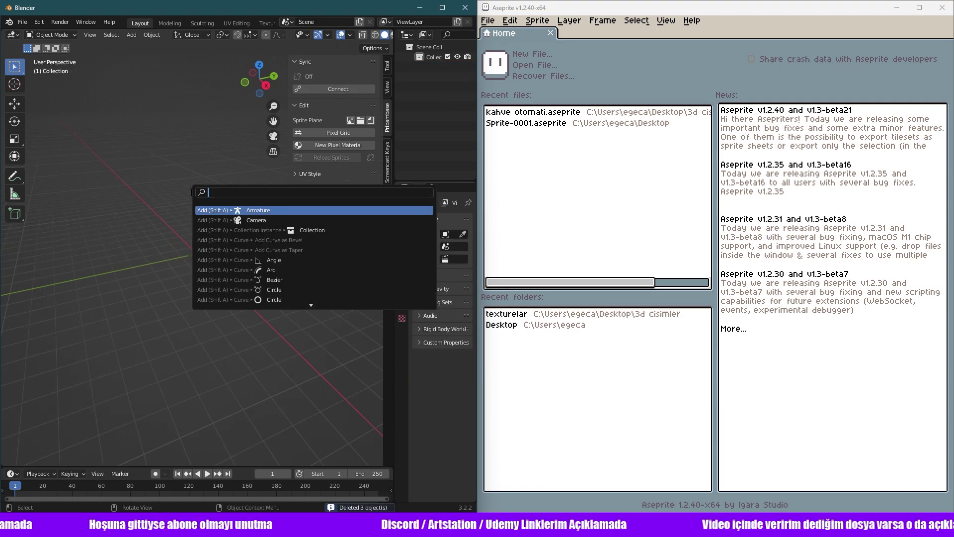
pyautogui.write('cube')
pyautogui.press('Return')
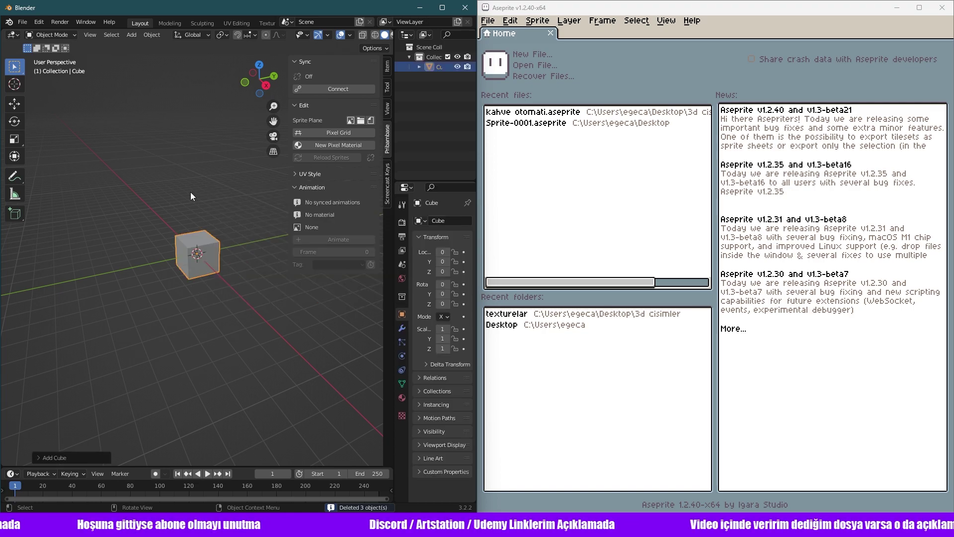
# Test the Pribambase link by running Aseprite's Sync script, then disconnect and turn sync off.
pyautogui.click(336, 88)
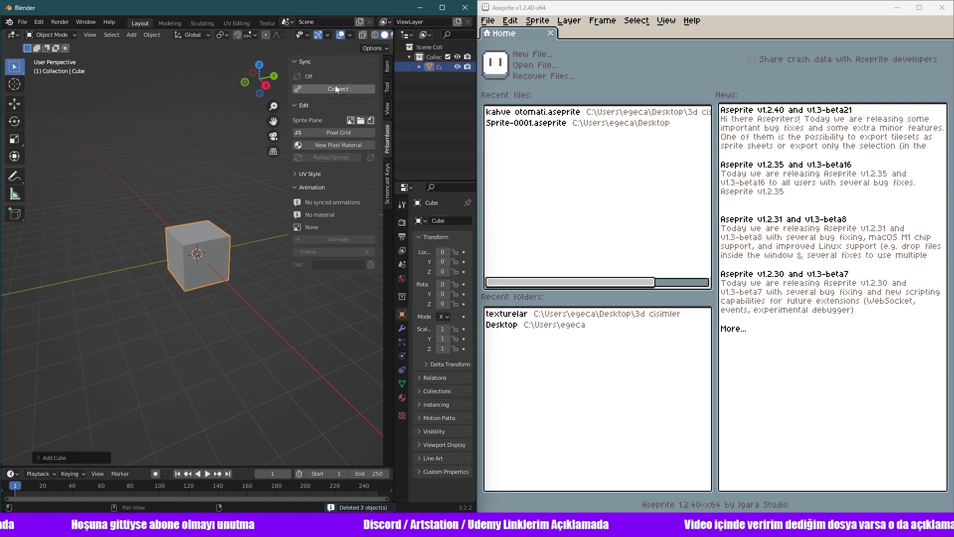
pyautogui.click(494, 23)
pyautogui.click(515, 155)
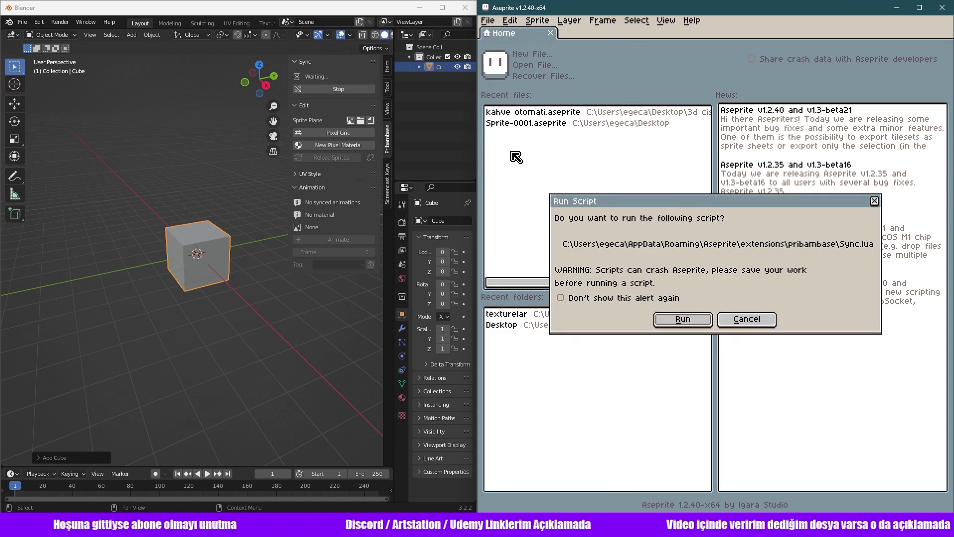
pyautogui.click(683, 319)
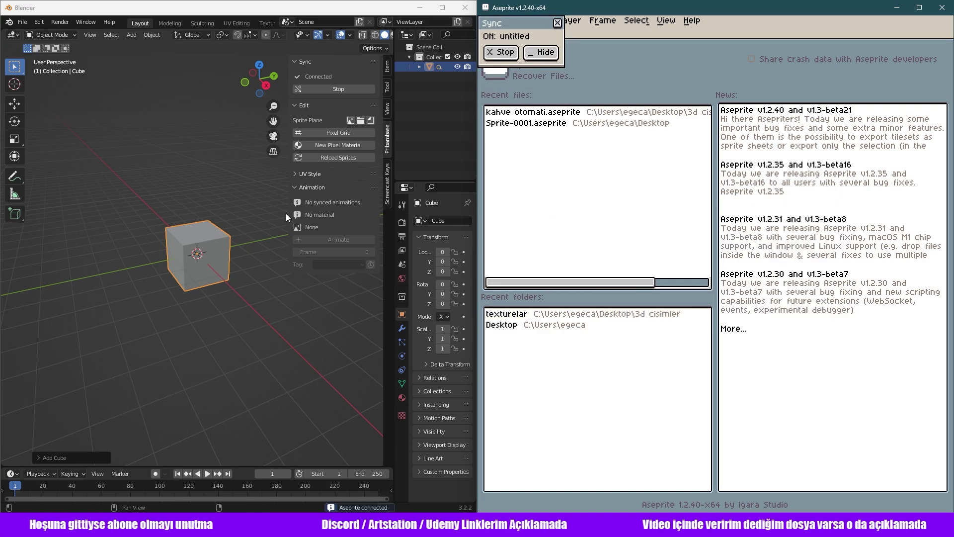
pyautogui.scroll(2, 235, 244)
pyautogui.moveTo(235, 244); pyautogui.dragTo(214, 250, button='middle')
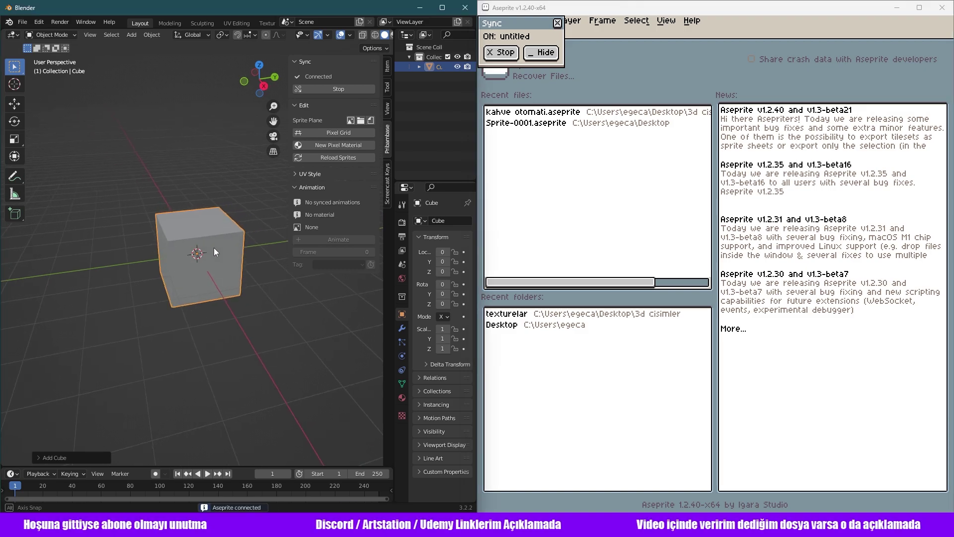
pyautogui.click(629, 10)
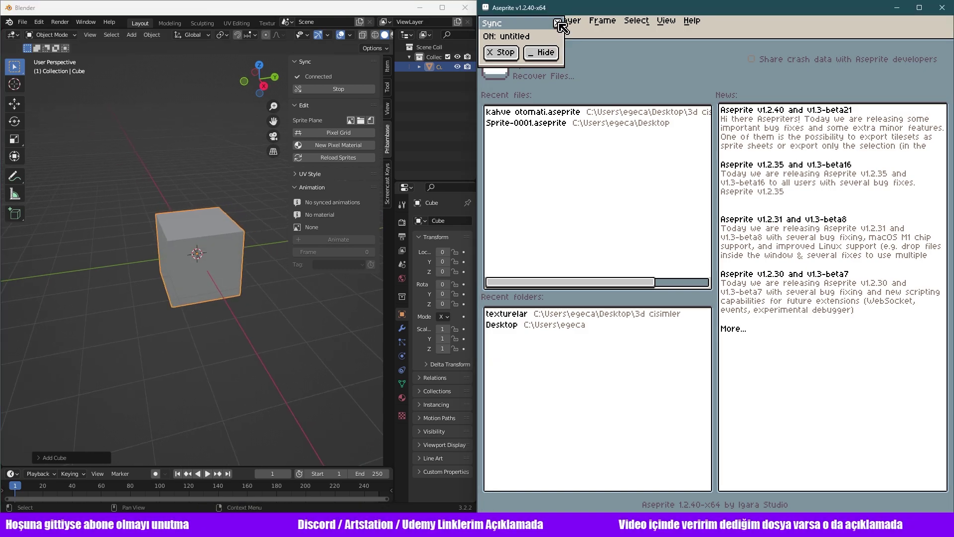
pyautogui.click(557, 22)
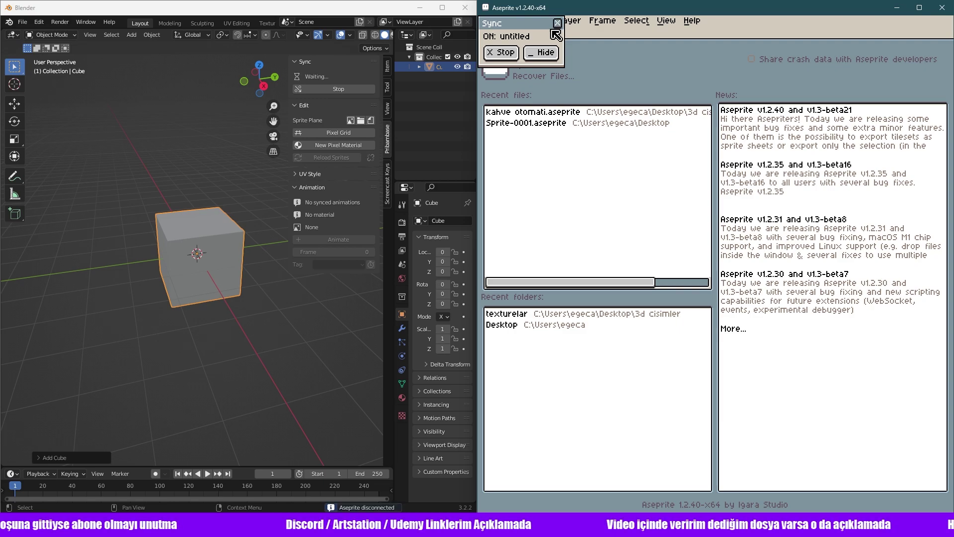
pyautogui.click(338, 90)
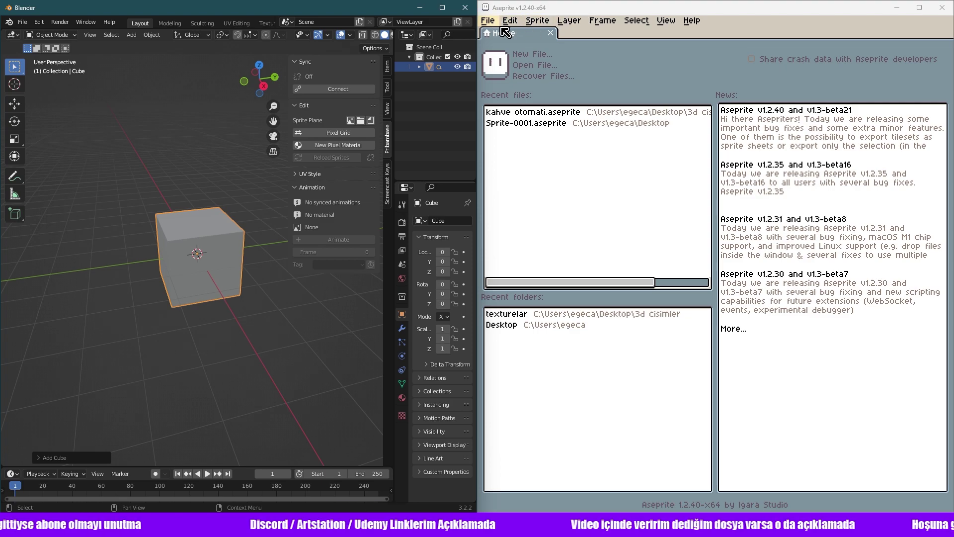
# Create a new 128×128 sprite.
pyautogui.click(531, 55)
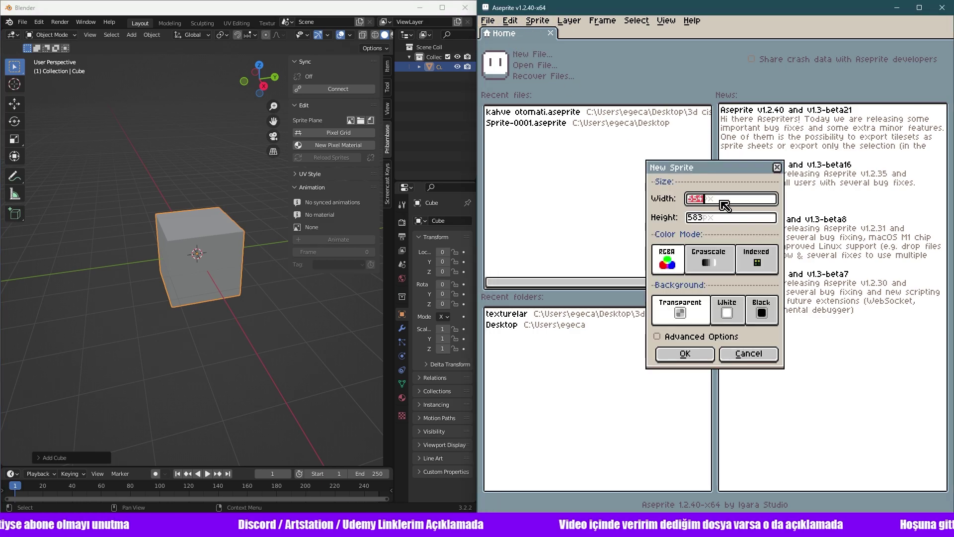
pyautogui.press('Tab')
pyautogui.write('1')
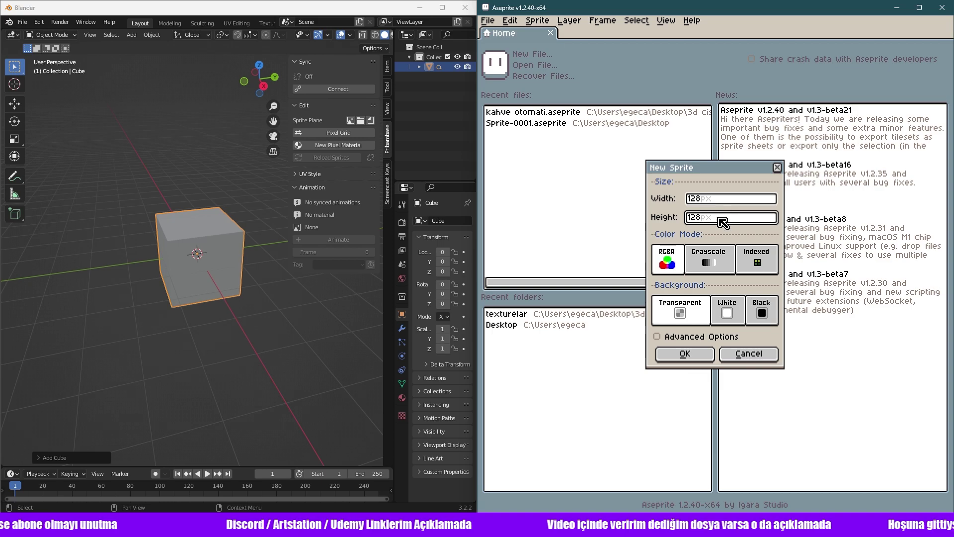
pyautogui.click(685, 354)
# Draw a diagonal orange stroke across the sprite and adjust the view.
pyautogui.scroll(3, 750, 218)
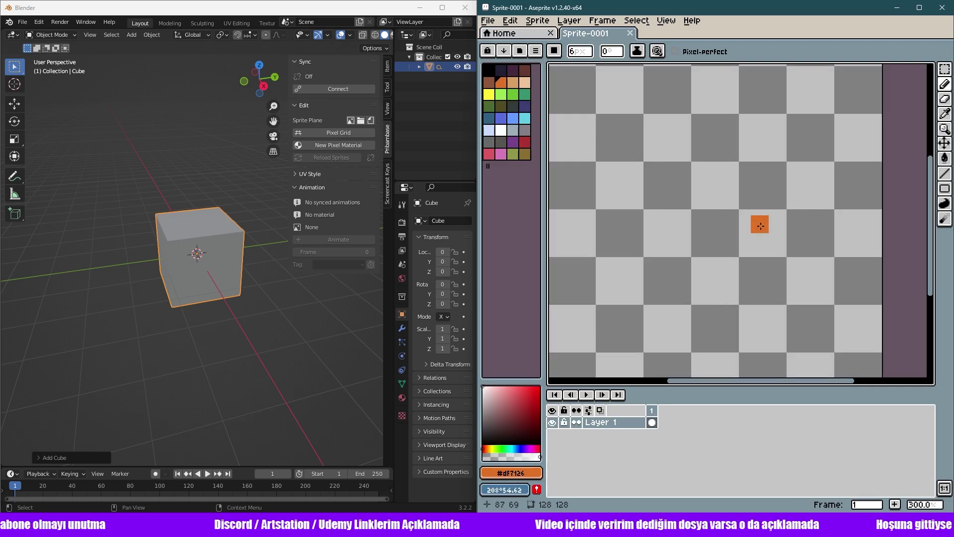
pyautogui.moveTo(758, 221)
pyautogui.mouseDown(button='middle')
pyautogui.moveTo(770, 230)
pyautogui.moveTo(734, 217)
pyautogui.mouseUp(button='middle')
pyautogui.scroll(-2, 745, 214)
pyautogui.scroll(-3, 746, 217)
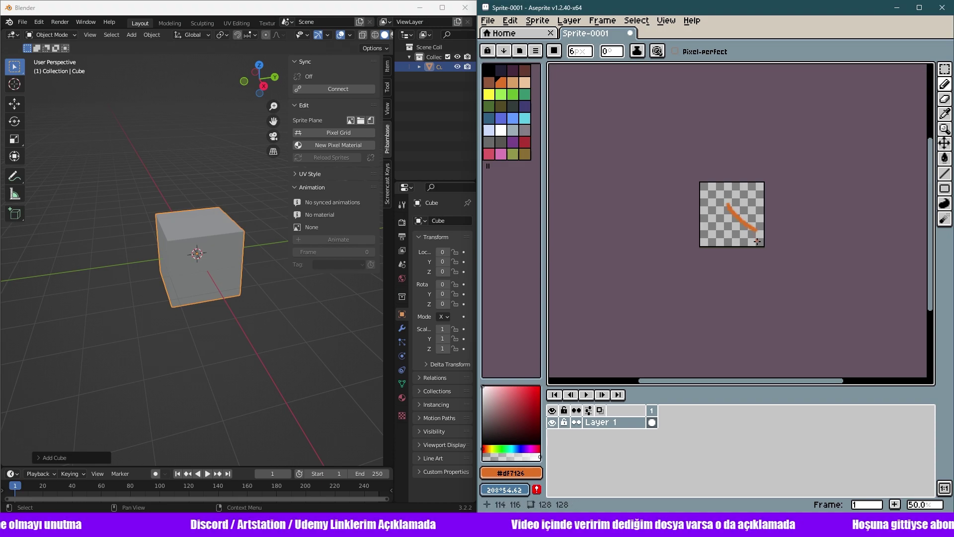
pyautogui.scroll(4, 755, 220)
pyautogui.scroll(-1, 745, 221)
pyautogui.scroll(-3, 721, 224)
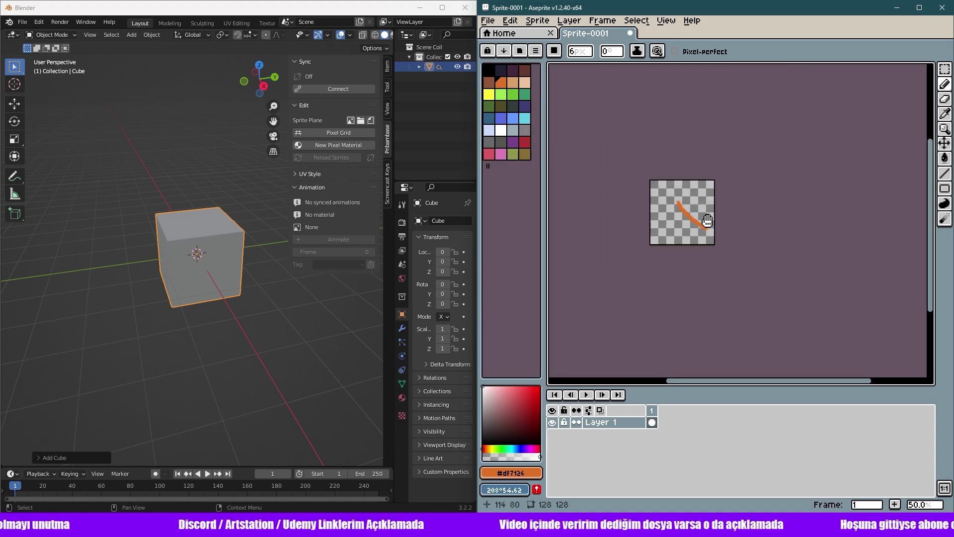
pyautogui.scroll(1, 703, 226)
pyautogui.moveTo(703, 226); pyautogui.dragTo(781, 255, button='middle')
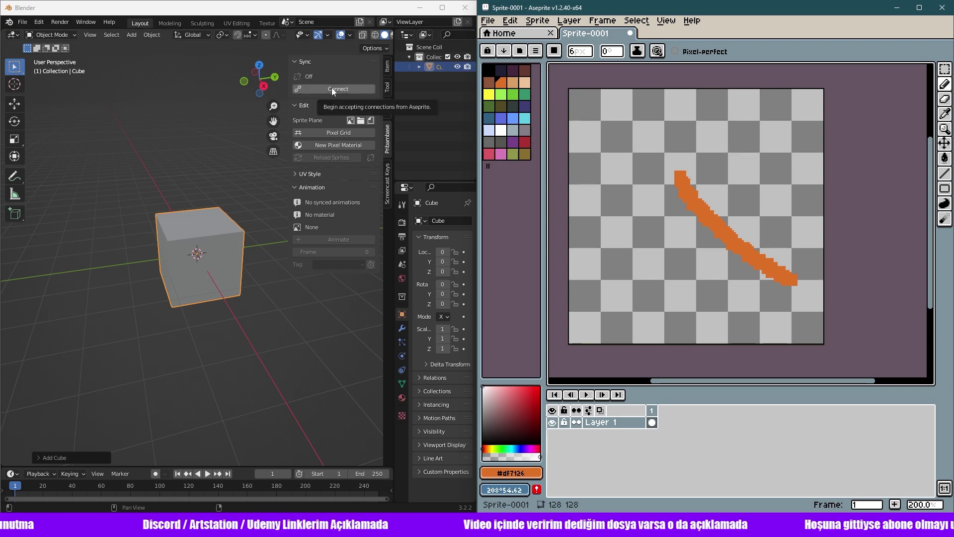
# Run Aseprite's Sync script and connect Blender to it.
pyautogui.click(511, 21)
pyautogui.click(488, 20)
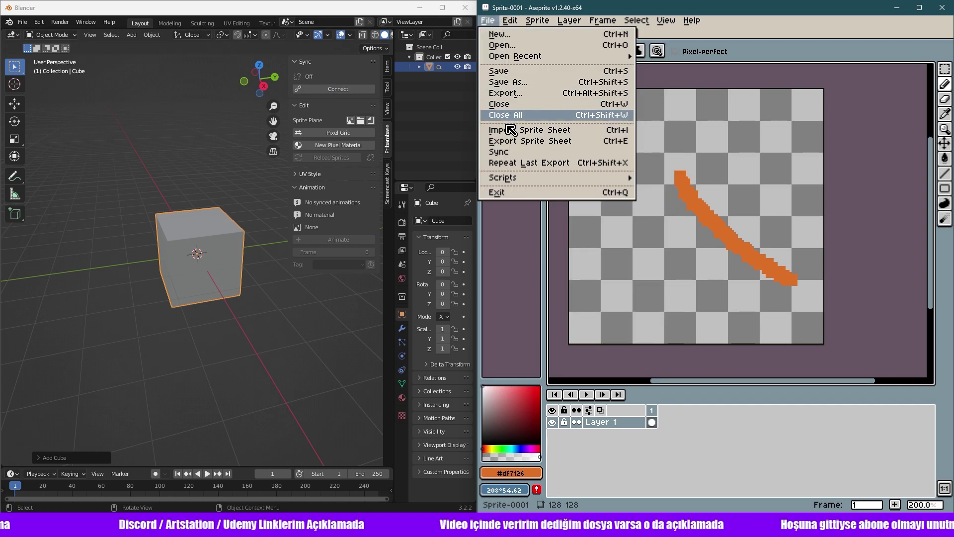
pyautogui.click(512, 153)
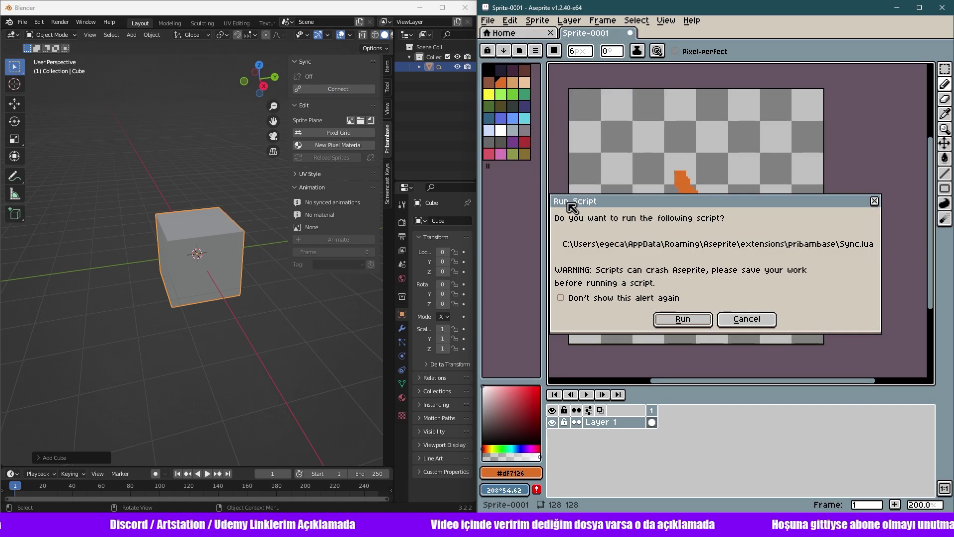
pyautogui.click(674, 320)
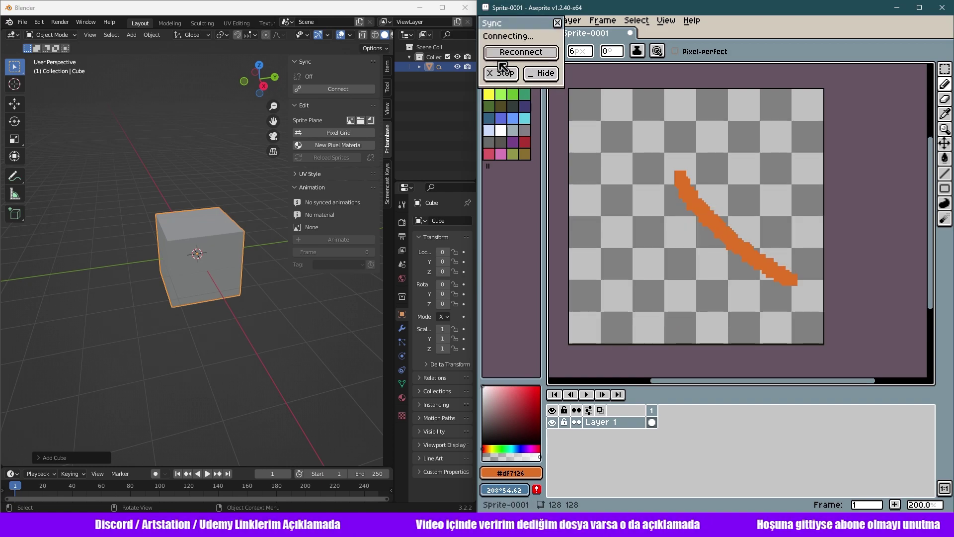
pyautogui.click(337, 89)
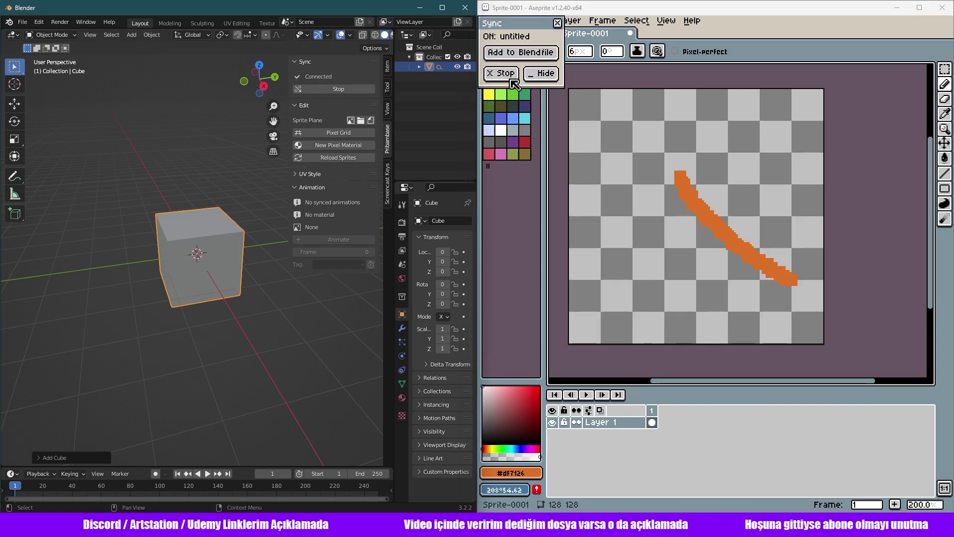
# Add the sprite to the Blender file as texture Sprite-0001.
pyautogui.click(547, 58)
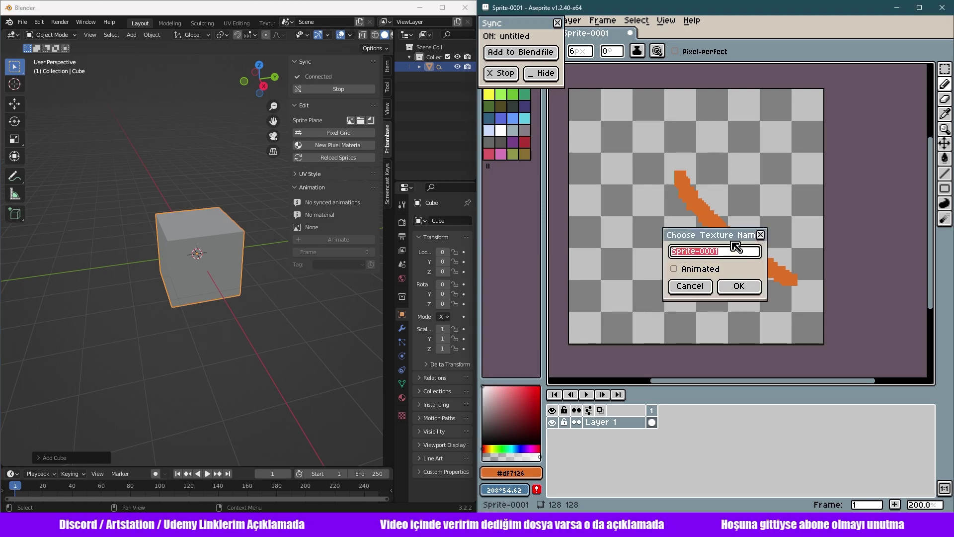
pyautogui.click(753, 288)
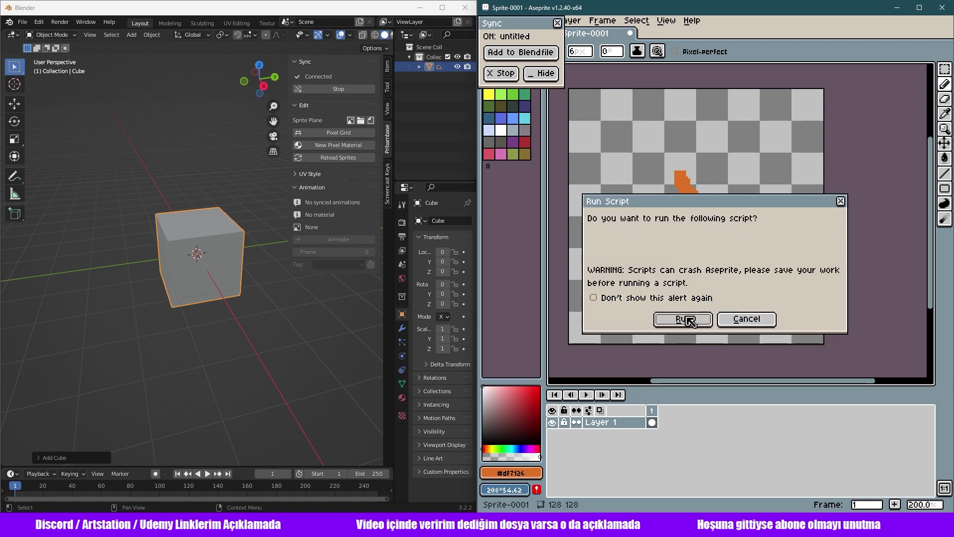
pyautogui.click(689, 319)
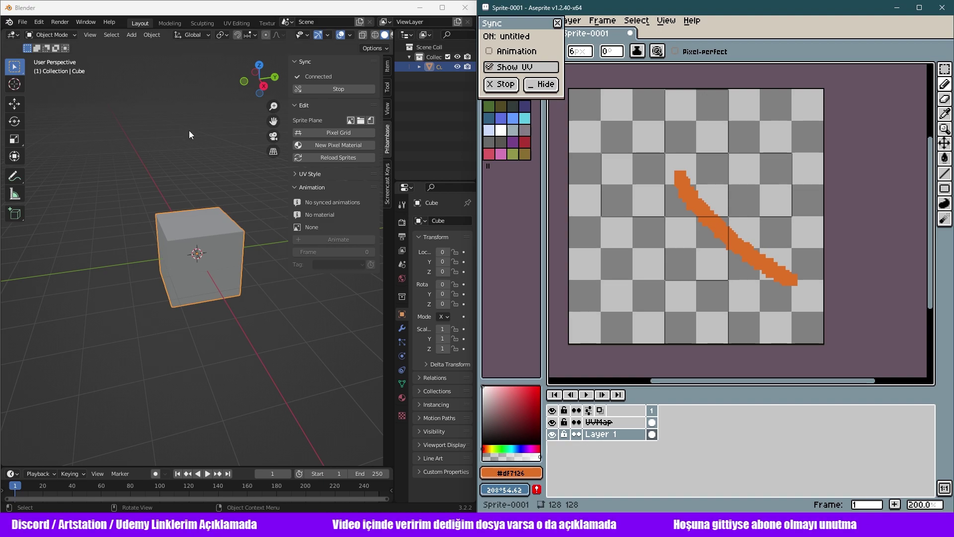
# Keep solid shading and maximize the Blender window to fill the screen.
pyautogui.moveTo(184, 216); pyautogui.dragTo(195, 215, button='middle')
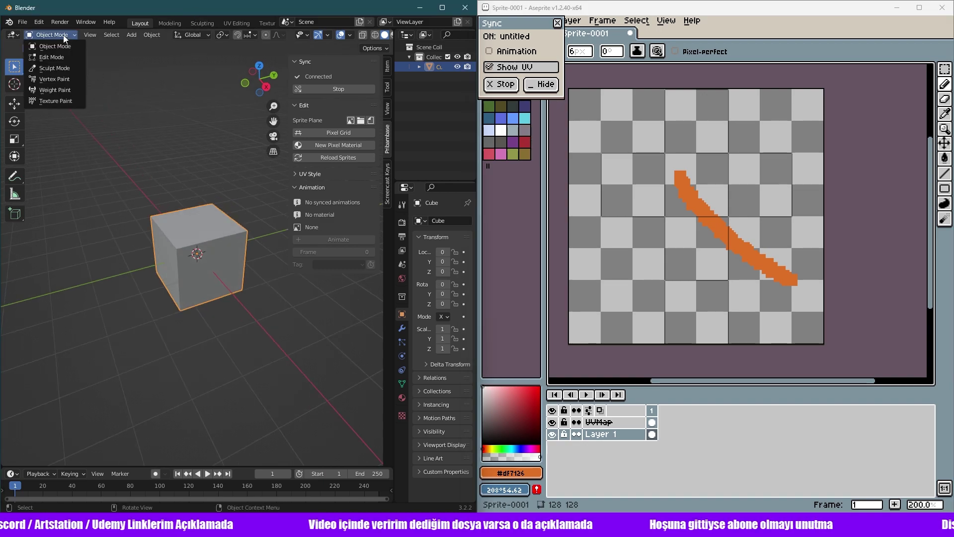
pyautogui.press('z')
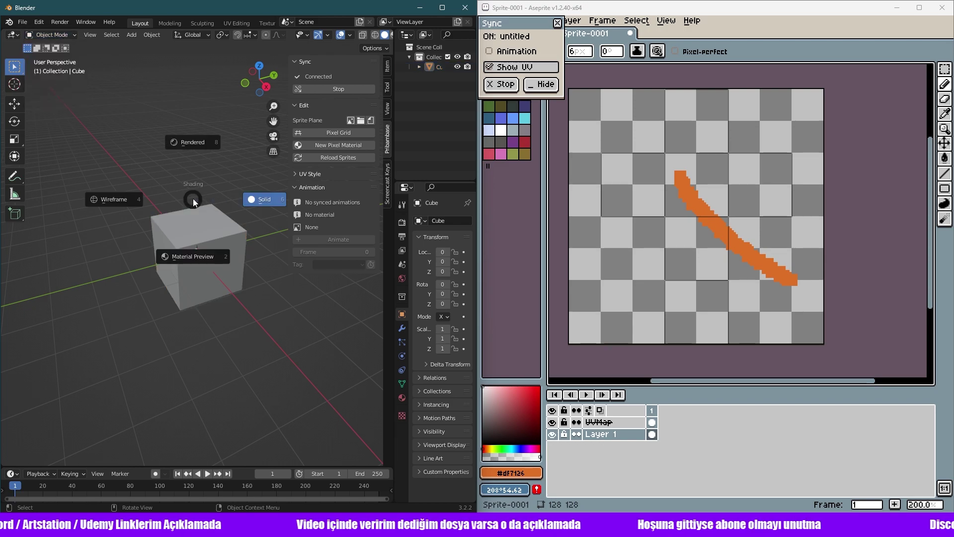
pyautogui.click(193, 198)
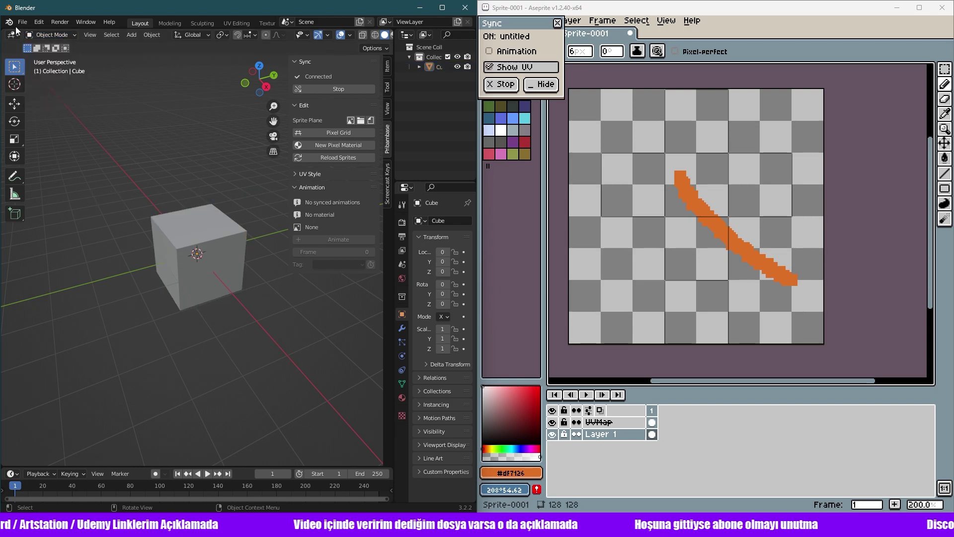
pyautogui.click(446, 8)
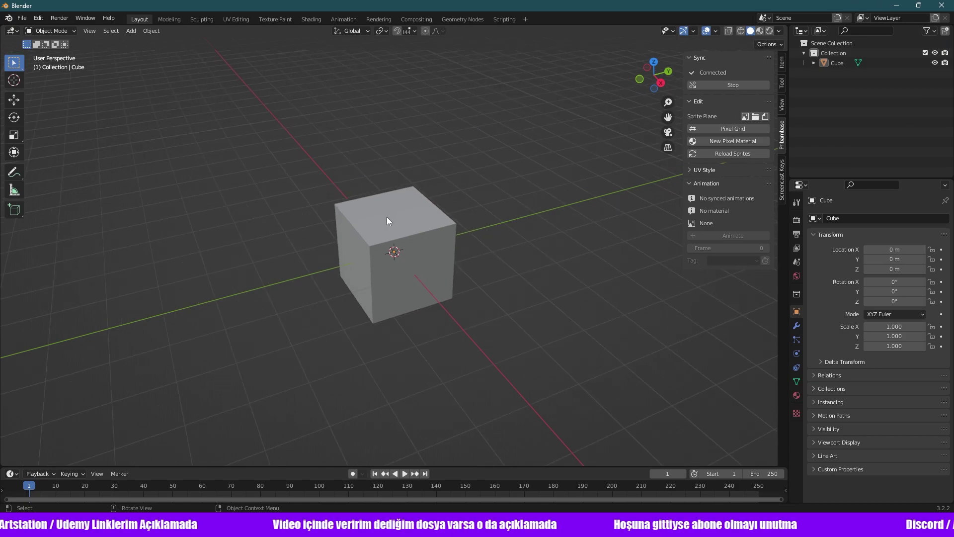
pyautogui.moveTo(387, 217); pyautogui.dragTo(320, 268, button='middle')
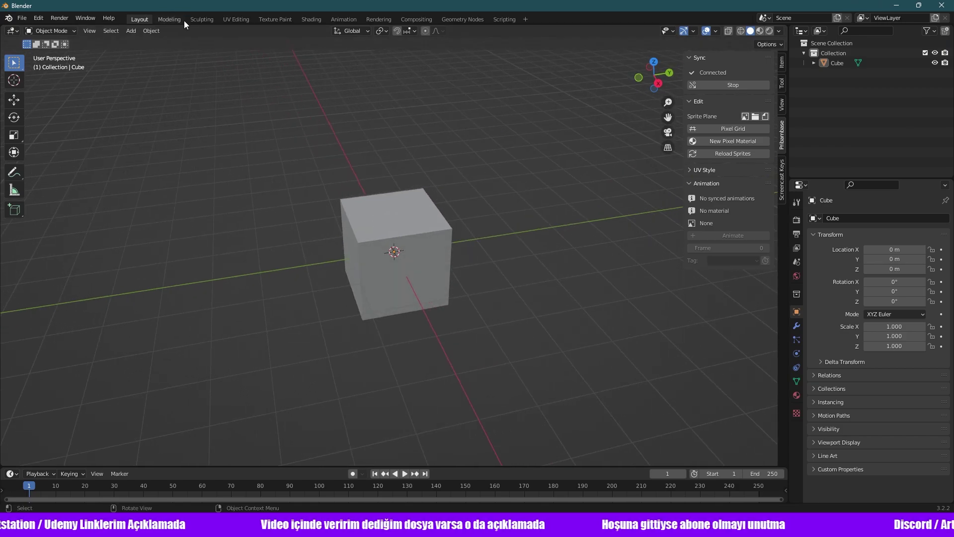
# Check the cube's UVs and view Sprite-0001 in the Texture Paint workspace.
pyautogui.click(246, 20)
pyautogui.scroll(2, 233, 289)
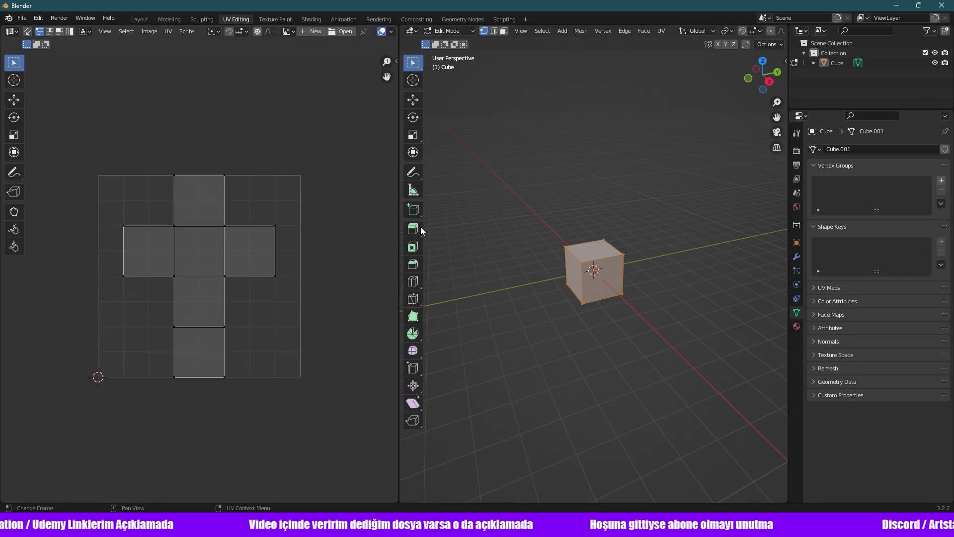
pyautogui.click(276, 20)
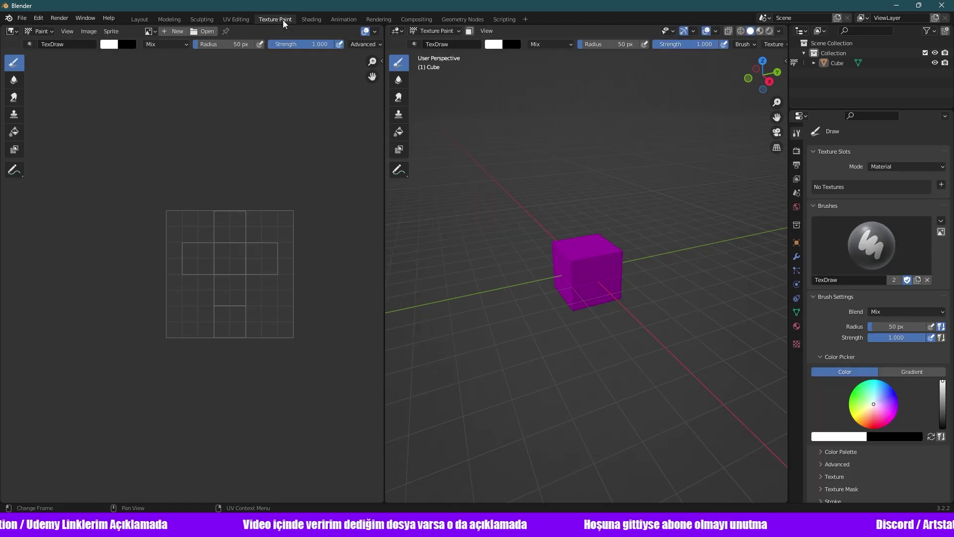
pyautogui.click(149, 31)
pyautogui.click(177, 56)
pyautogui.scroll(2, 621, 337)
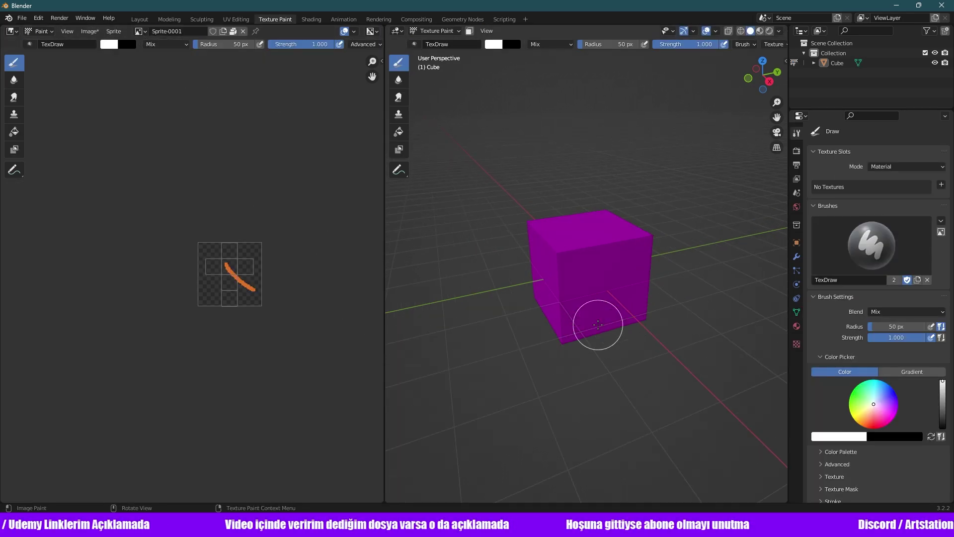
pyautogui.scroll(2, 604, 270)
pyautogui.scroll(1, 603, 270)
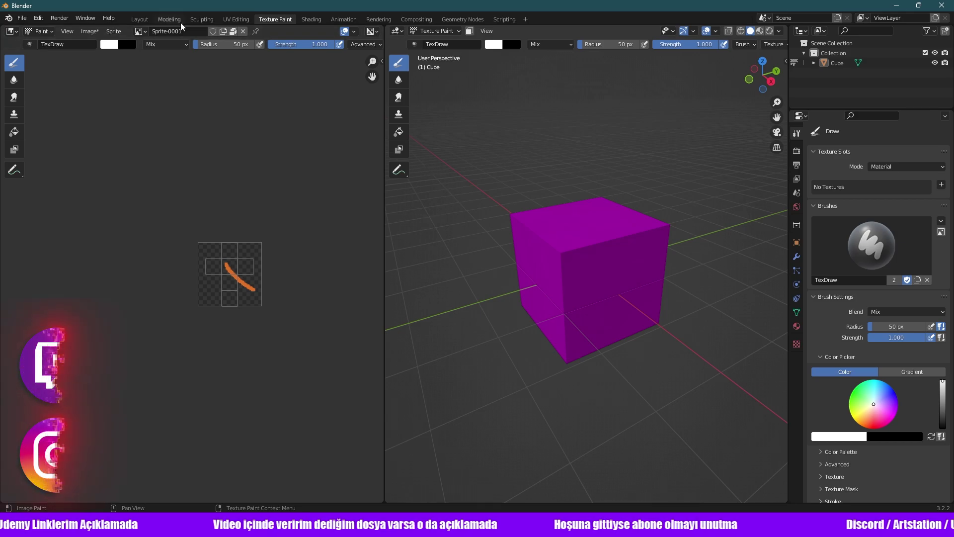
# Back in Layout, give the selected cube a new material, Material.001.
pyautogui.click(143, 19)
pyautogui.scroll(2, 374, 254)
pyautogui.click(407, 205)
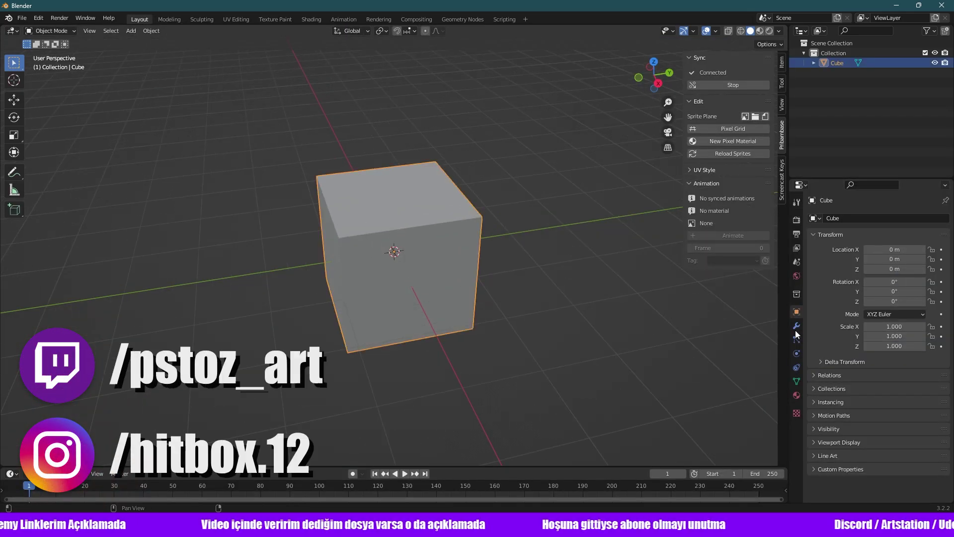
pyautogui.click(796, 395)
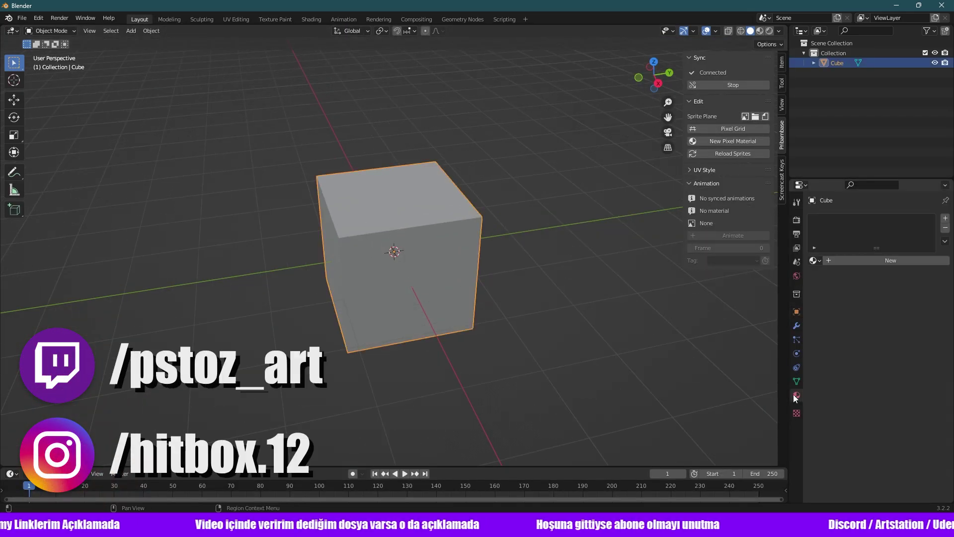
pyautogui.click(836, 261)
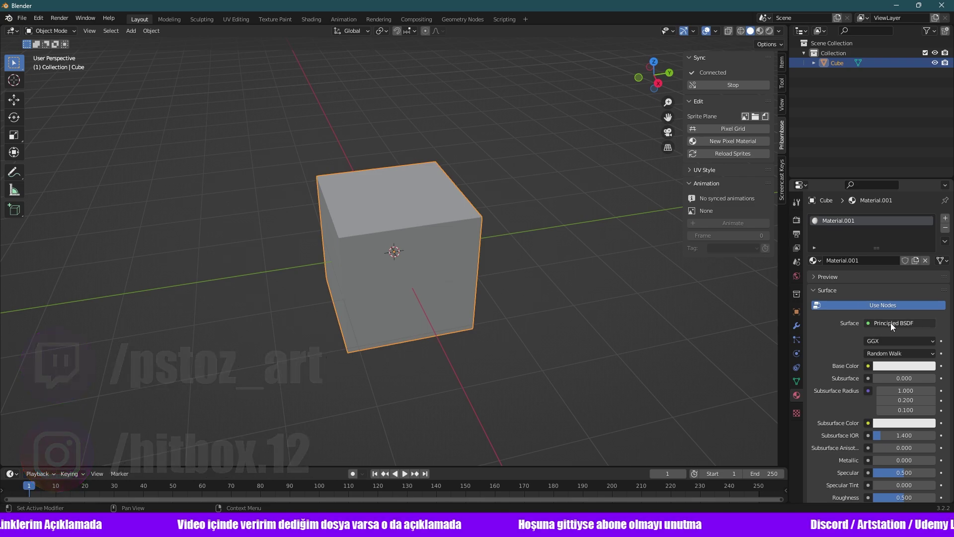
# Feed an Image Texture using Sprite-0001 into the Principled BSDF Base Color.
pyautogui.click(890, 367)
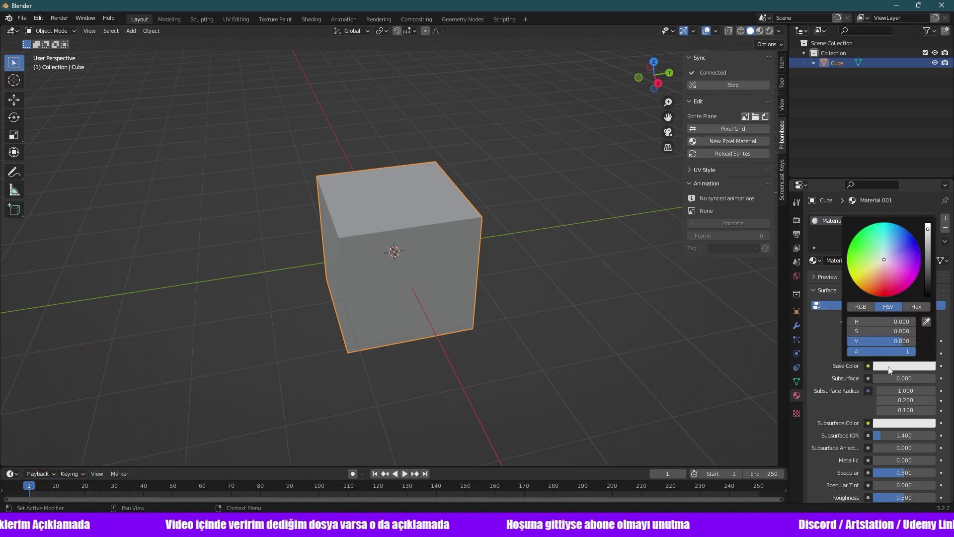
pyautogui.click(869, 366)
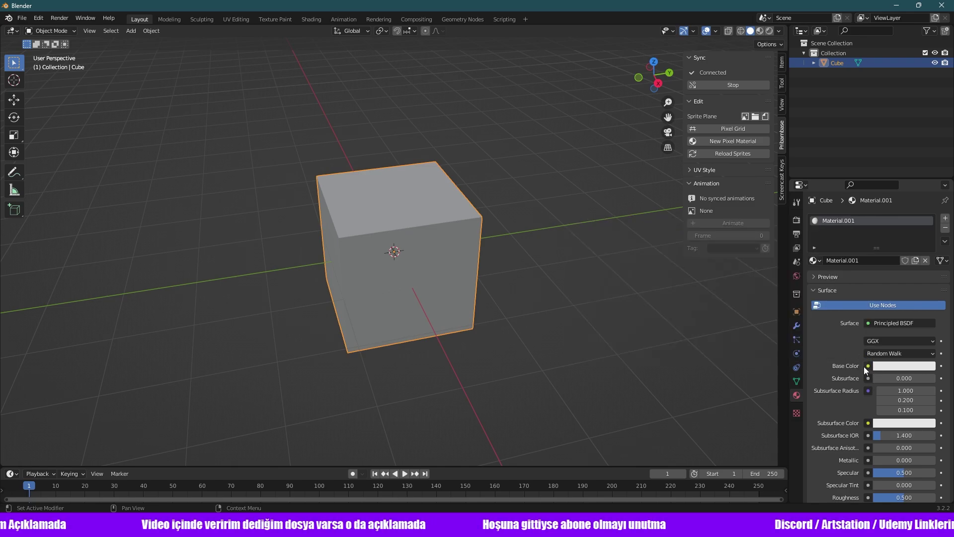
pyautogui.click(867, 366)
pyautogui.click(667, 278)
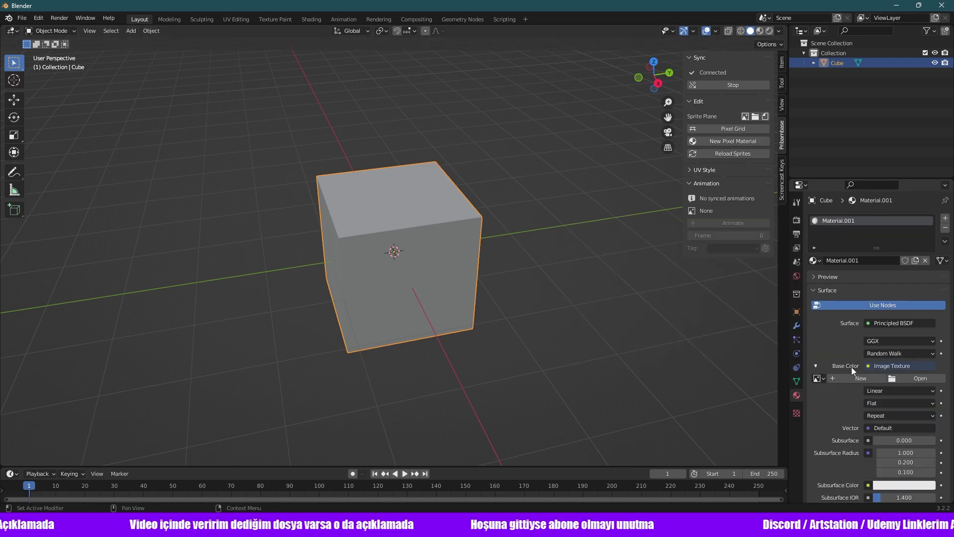
pyautogui.click(818, 378)
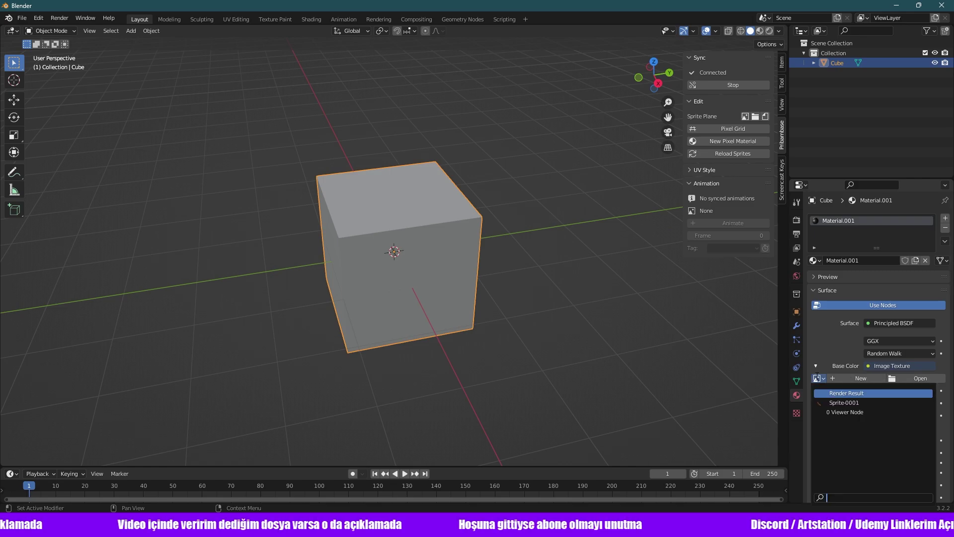
pyautogui.click(833, 402)
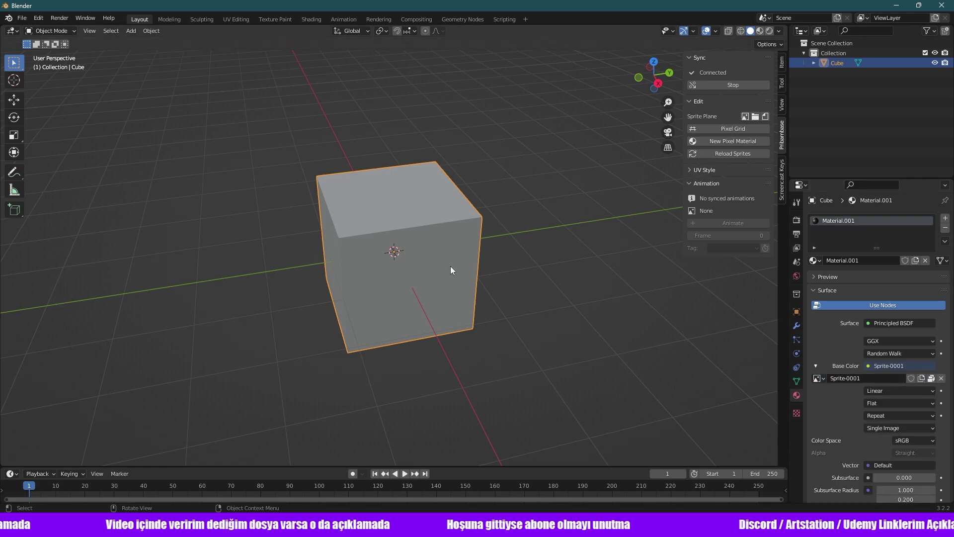
# Switch to Material Preview and inspect the orange-textured cube from a new angle.
pyautogui.press('z')
pyautogui.click(457, 323)
pyautogui.moveTo(457, 323); pyautogui.dragTo(411, 296, button='middle')
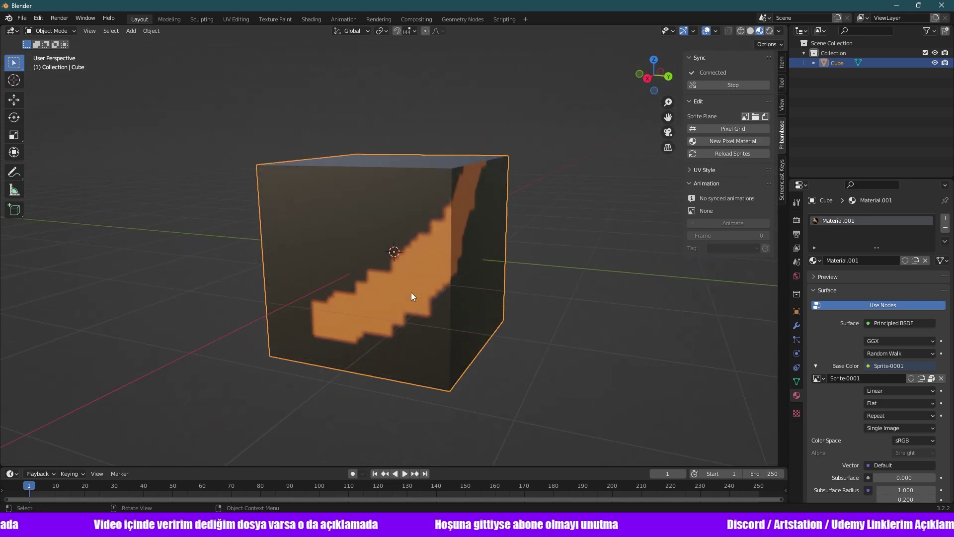
pyautogui.scroll(2, 417, 273)
pyautogui.scroll(1, 417, 274)
pyautogui.scroll(-1, 416, 273)
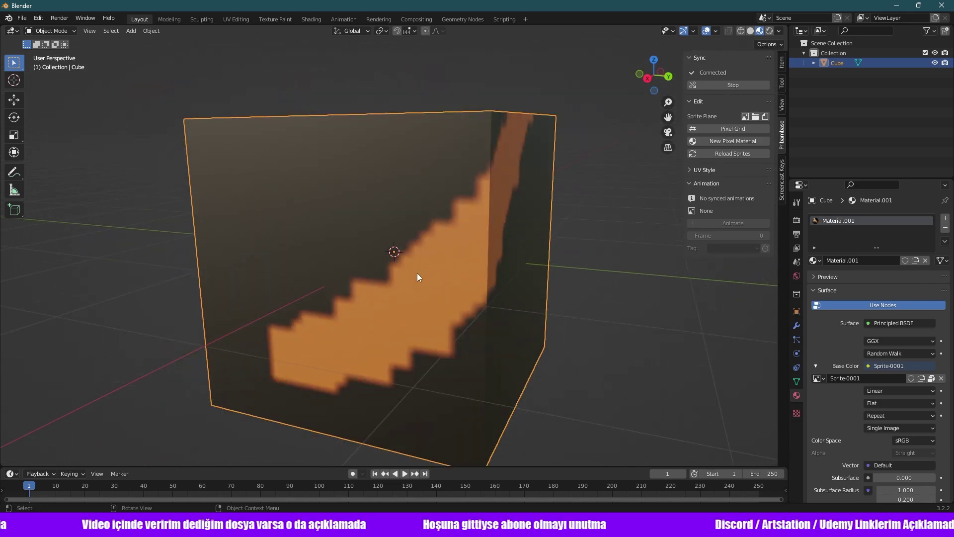
# Make Material.001 an Emission shader whose Color comes from Sprite-0001 via an Image Texture.
pyautogui.click(900, 323)
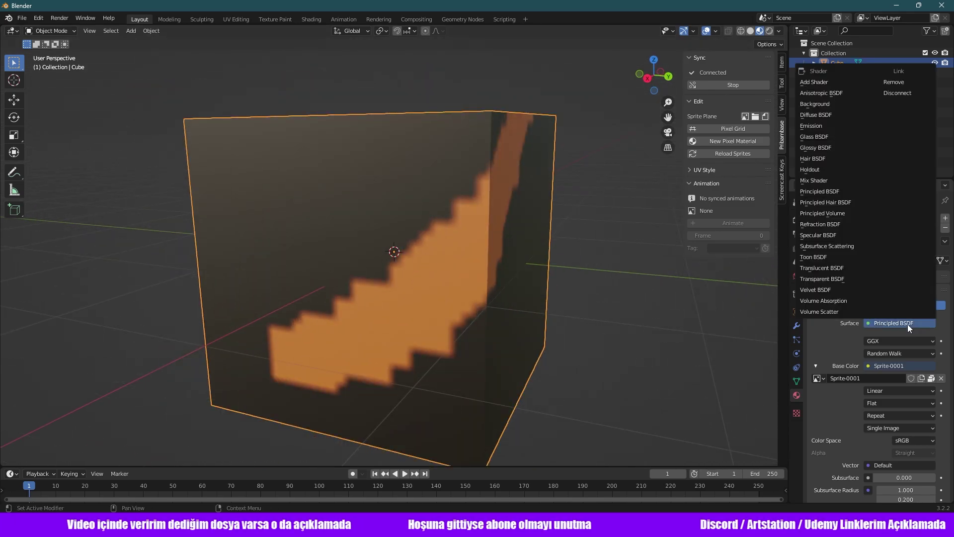
pyautogui.click(810, 126)
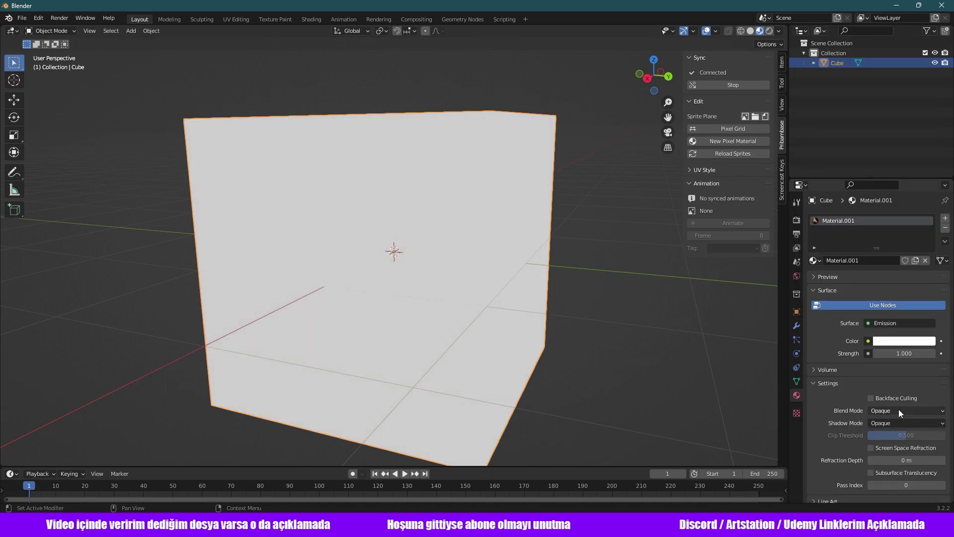
pyautogui.click(867, 341)
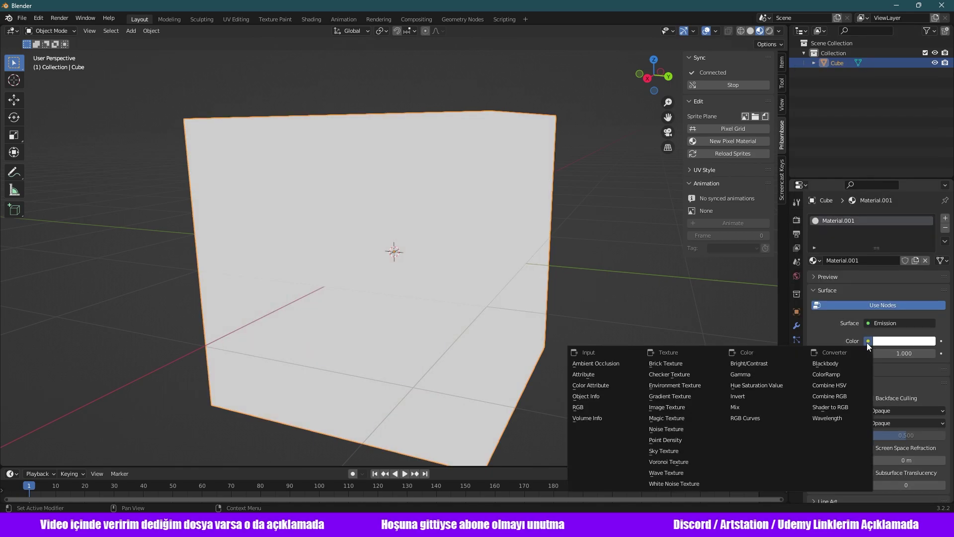
pyautogui.click(668, 407)
pyautogui.click(821, 353)
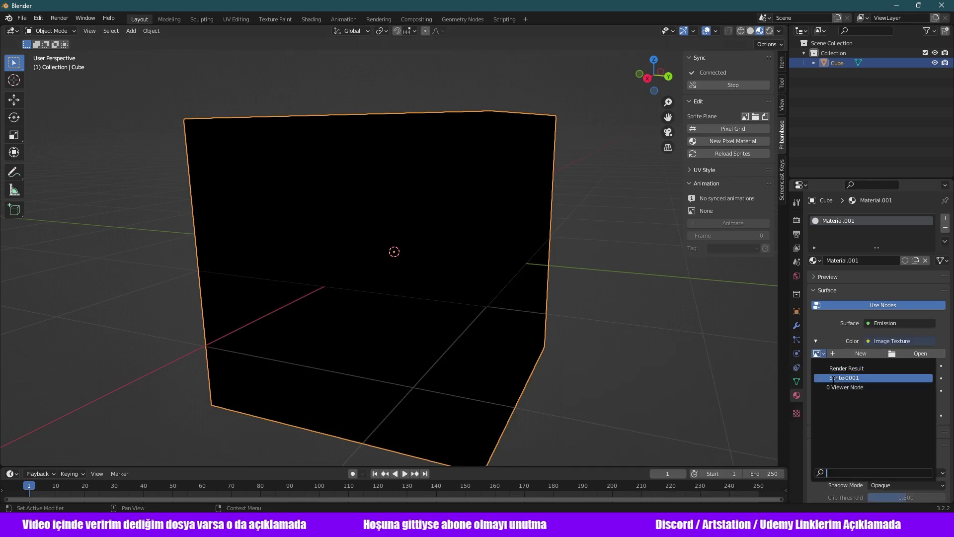
pyautogui.click(845, 376)
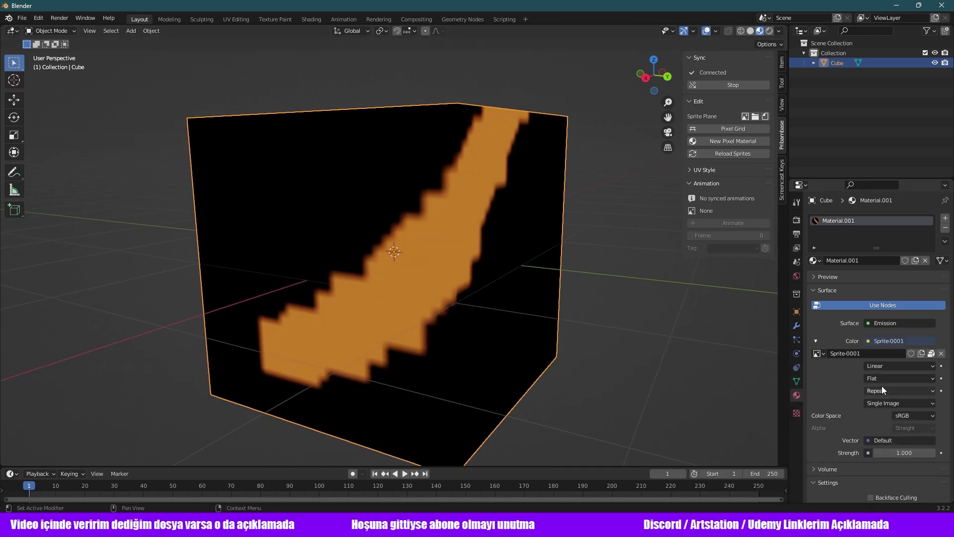
# Set the texture interpolation to Closest, orbit the cube, and shrink Blender to reveal Aseprite.
pyautogui.click(896, 365)
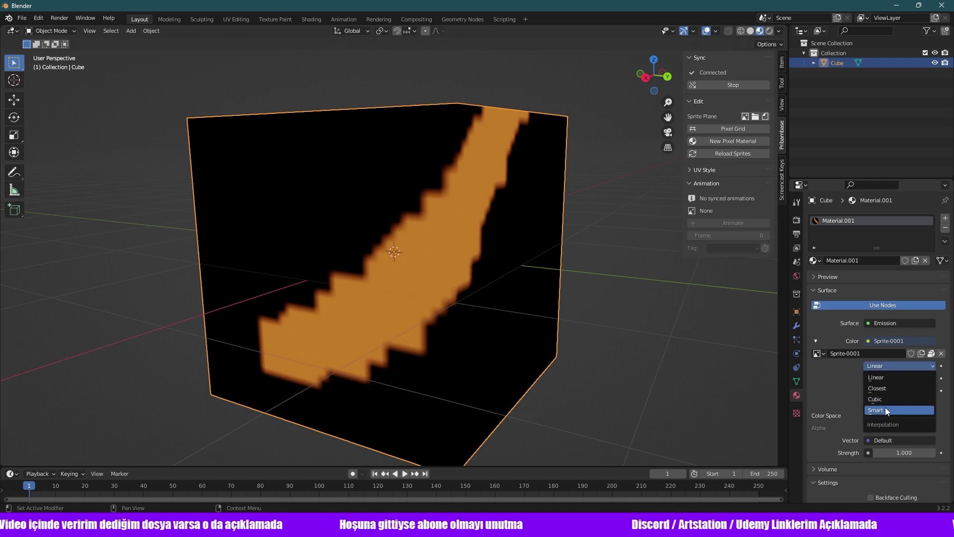
pyautogui.click(885, 390)
pyautogui.moveTo(502, 271); pyautogui.dragTo(526, 293, button='middle')
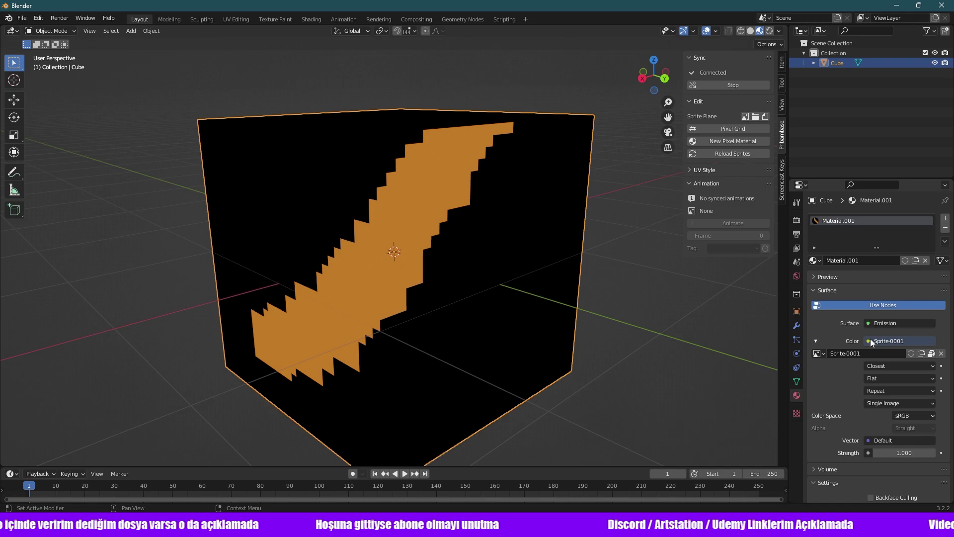
pyautogui.moveTo(527, 255)
pyautogui.mouseDown(button='middle')
pyautogui.moveTo(467, 287)
pyautogui.moveTo(472, 273)
pyautogui.moveTo(361, 267)
pyautogui.mouseUp(button='middle')
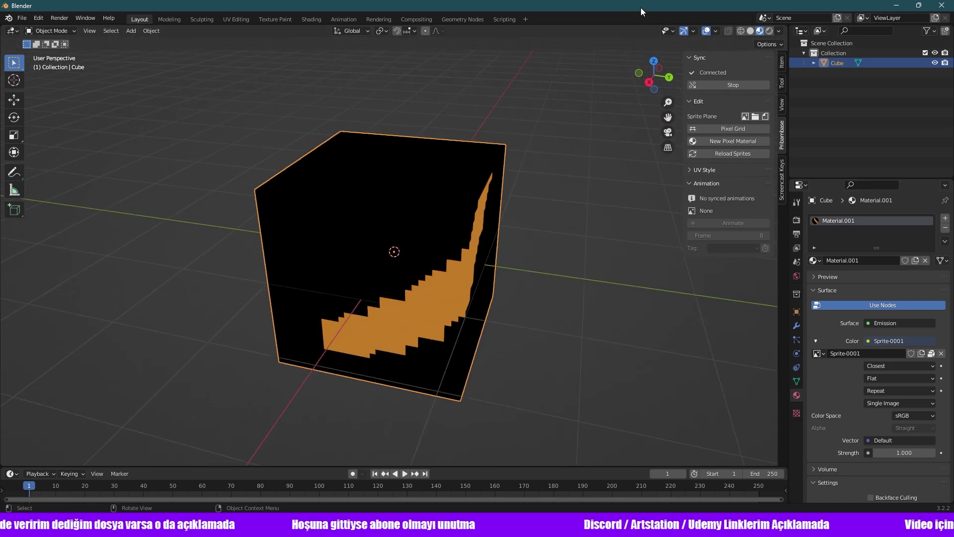
pyautogui.moveTo(625, 8); pyautogui.dragTo(0, 145)
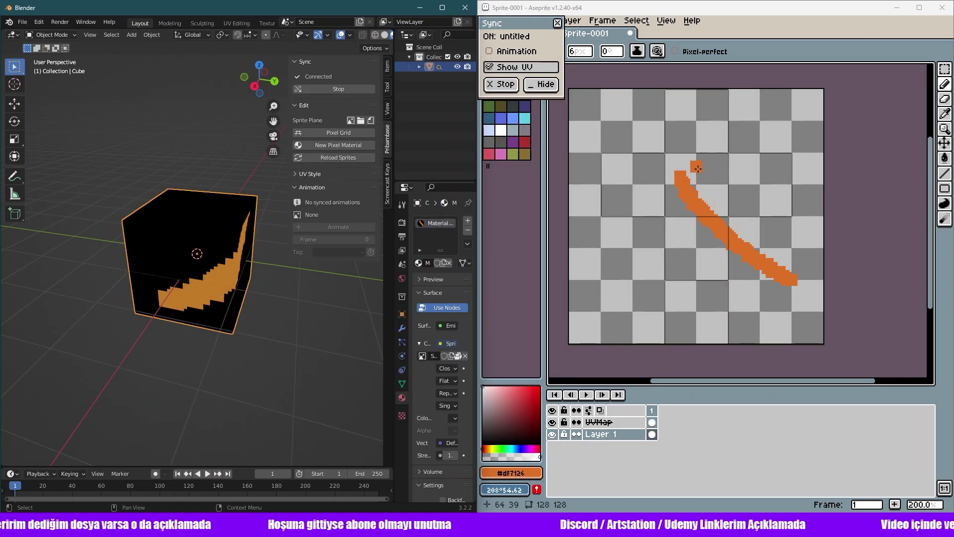
# Zoom the Aseprite canvas and paint orange into the grey gap beside the stroke.
pyautogui.scroll(2, 698, 169)
pyautogui.scroll(2, 703, 219)
pyautogui.scroll(2, 718, 219)
pyautogui.scroll(1, 765, 192)
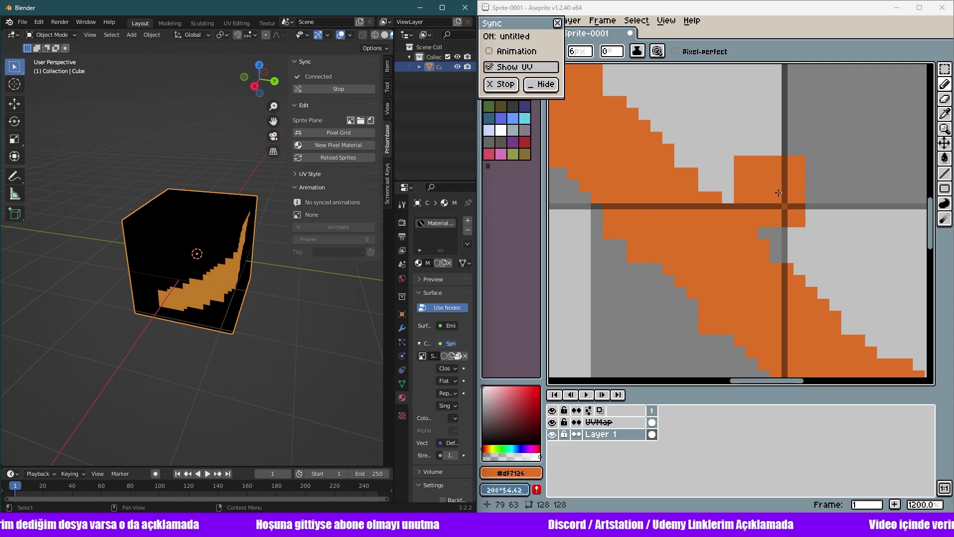
pyautogui.moveTo(805, 224)
pyautogui.mouseDown()
pyautogui.moveTo(775, 179)
pyautogui.moveTo(731, 183)
pyautogui.mouseUp()
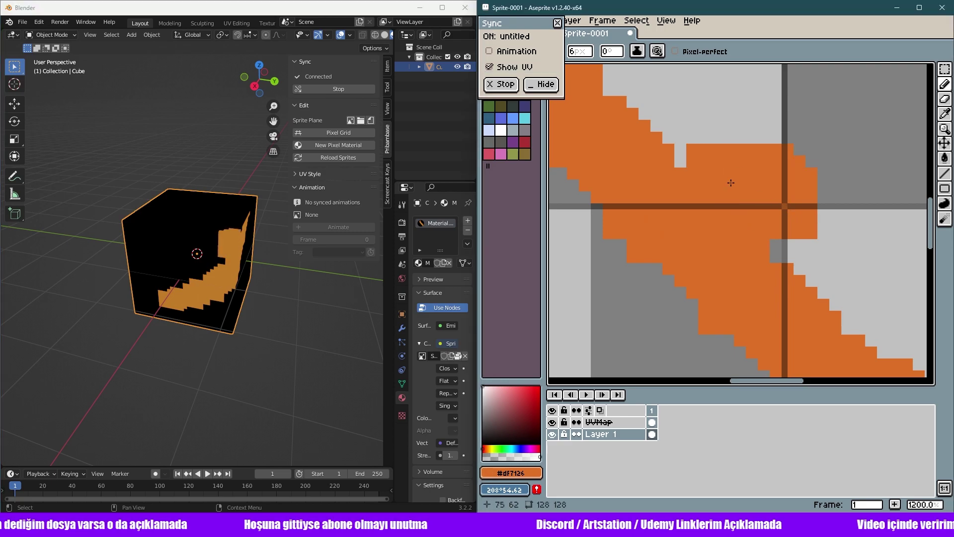
pyautogui.moveTo(356, 220); pyautogui.dragTo(183, 236, button='middle')
pyautogui.scroll(-5, 730, 241)
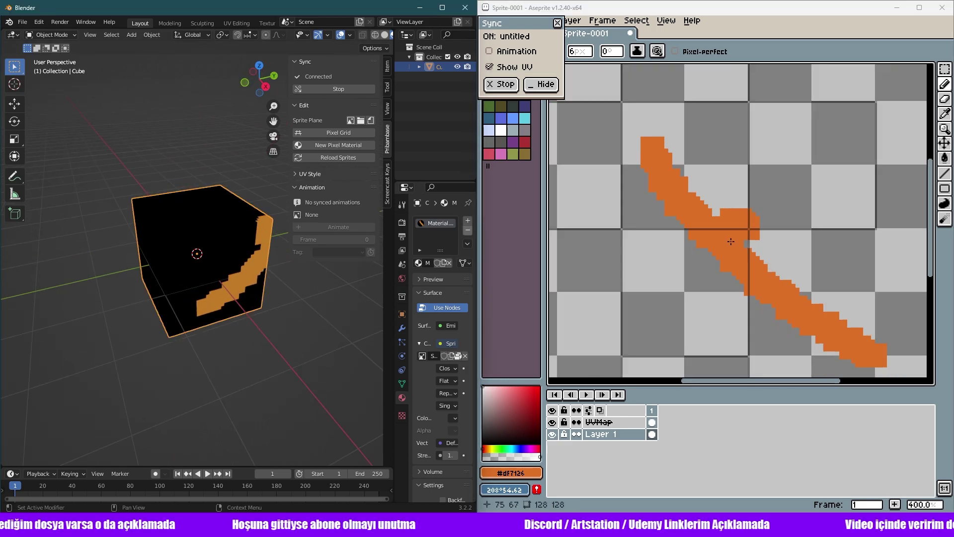
pyautogui.scroll(-3, 731, 241)
# Draw orange horizontal and vertical lines, extra strokes, and fill the sprite's centre.
pyautogui.moveTo(667, 206); pyautogui.dragTo(789, 205)
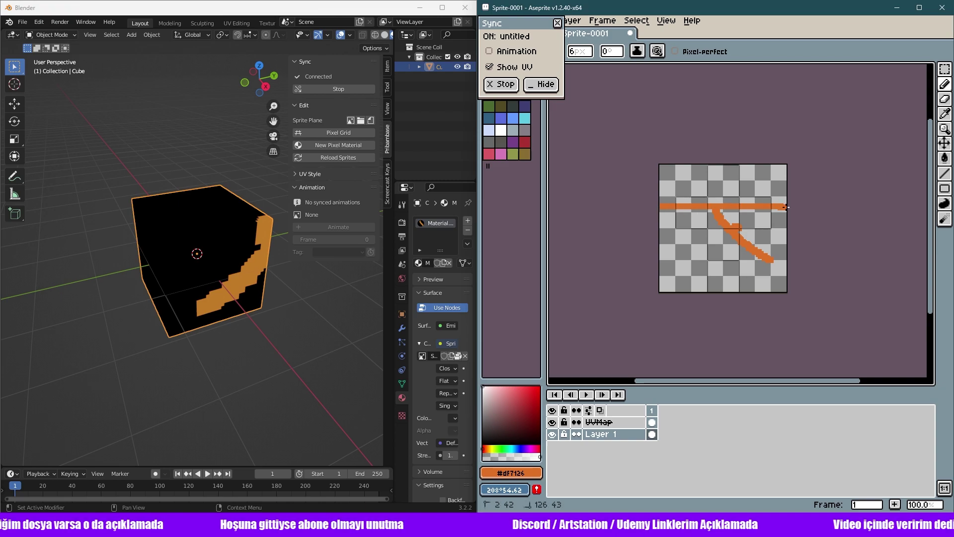
pyautogui.moveTo(721, 165); pyautogui.dragTo(722, 327)
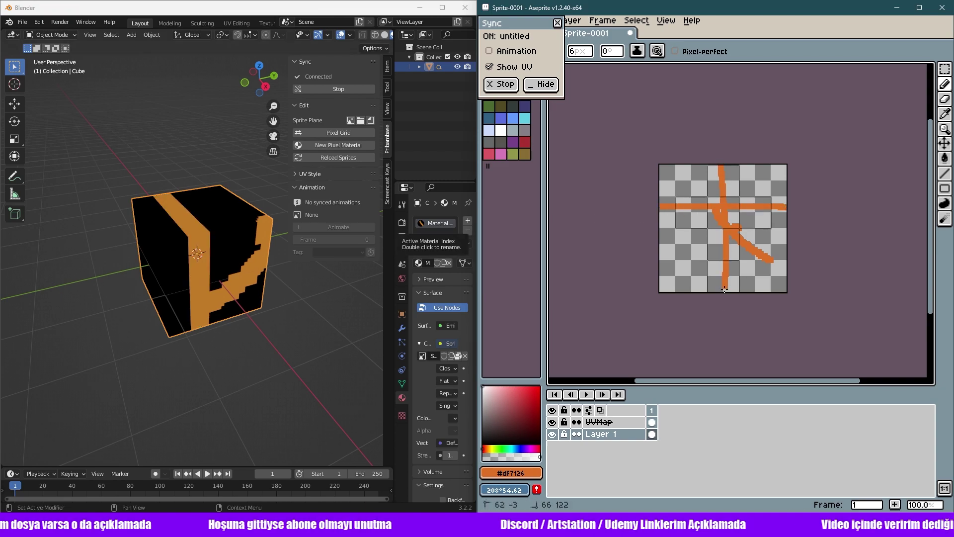
pyautogui.scroll(2, 740, 241)
pyautogui.scroll(-1, 740, 241)
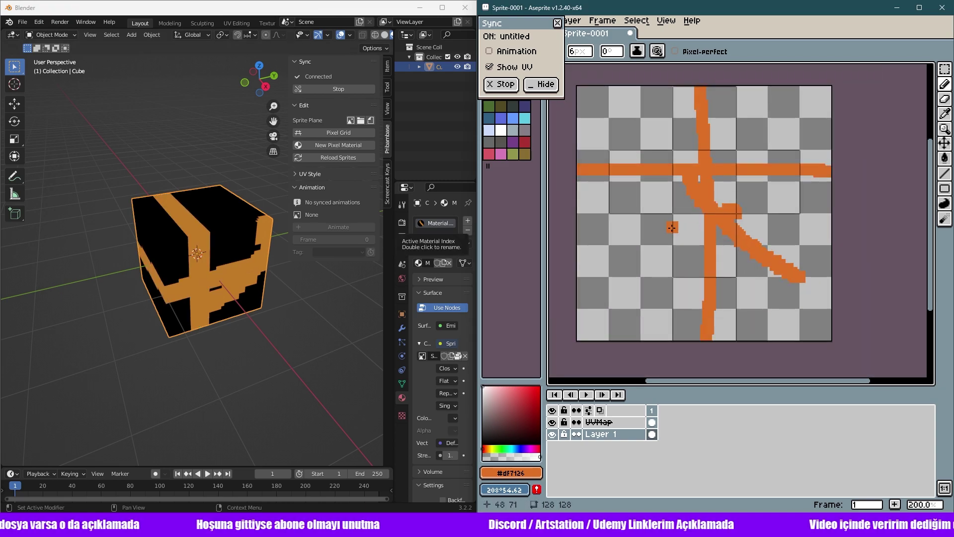
pyautogui.moveTo(657, 230); pyautogui.dragTo(793, 247)
pyautogui.moveTo(643, 295); pyautogui.dragTo(762, 297)
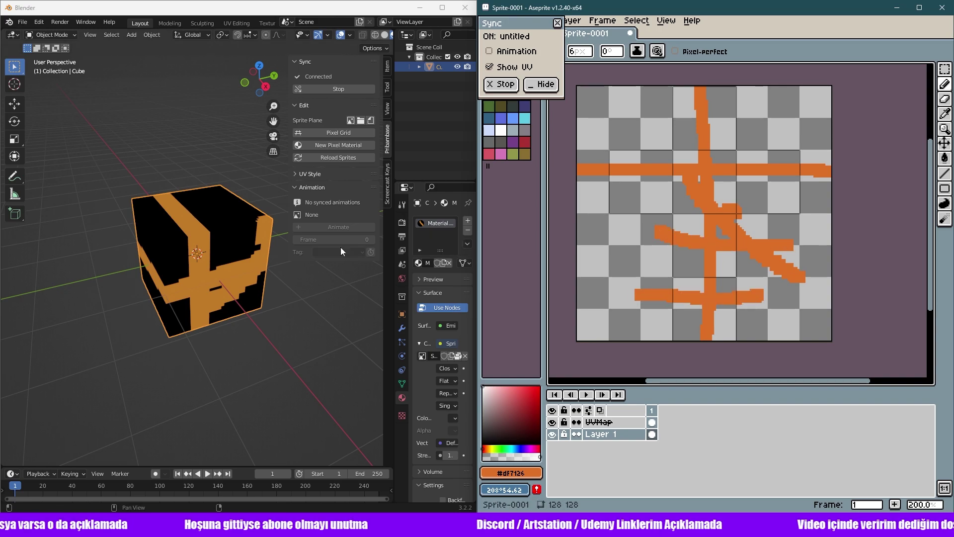
pyautogui.scroll(2, 694, 223)
pyautogui.moveTo(666, 209); pyautogui.dragTo(711, 244)
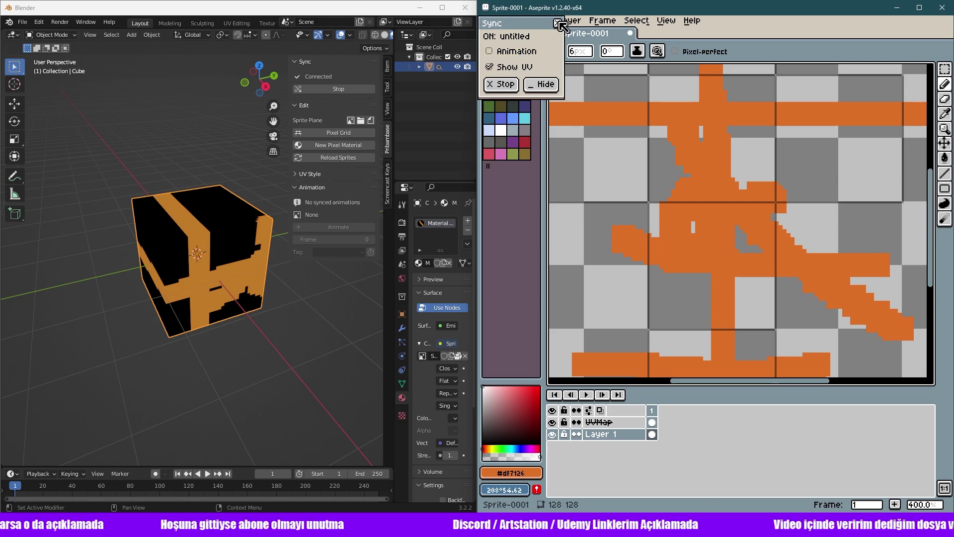
# Hide the Sync panel and draw an orange loop and a stroke across the top.
pyautogui.click(541, 86)
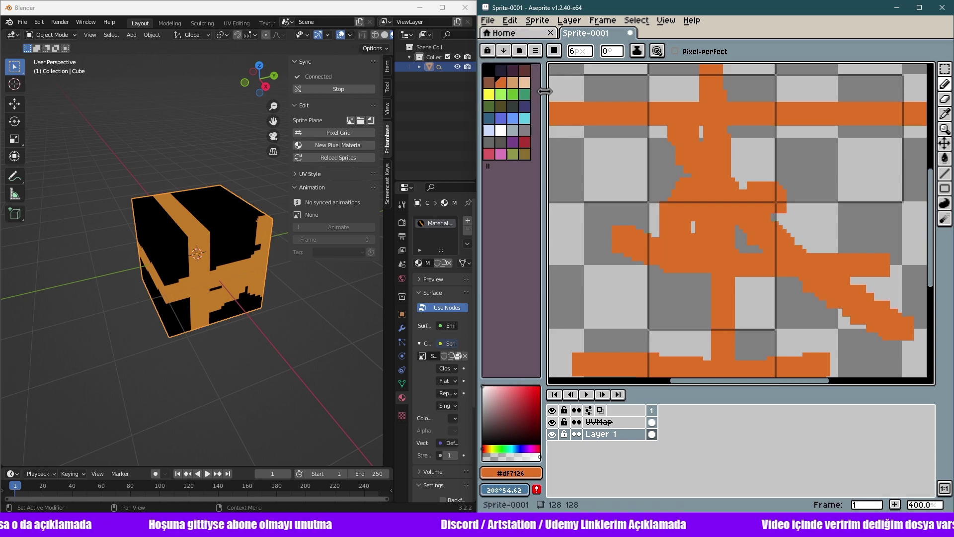
pyautogui.moveTo(611, 164); pyautogui.dragTo(674, 221)
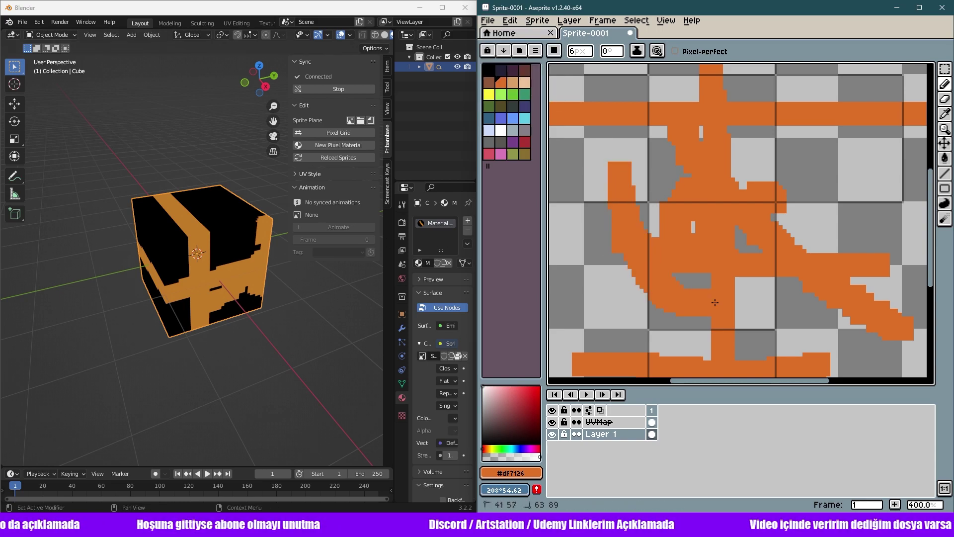
pyautogui.moveTo(604, 149); pyautogui.dragTo(848, 169)
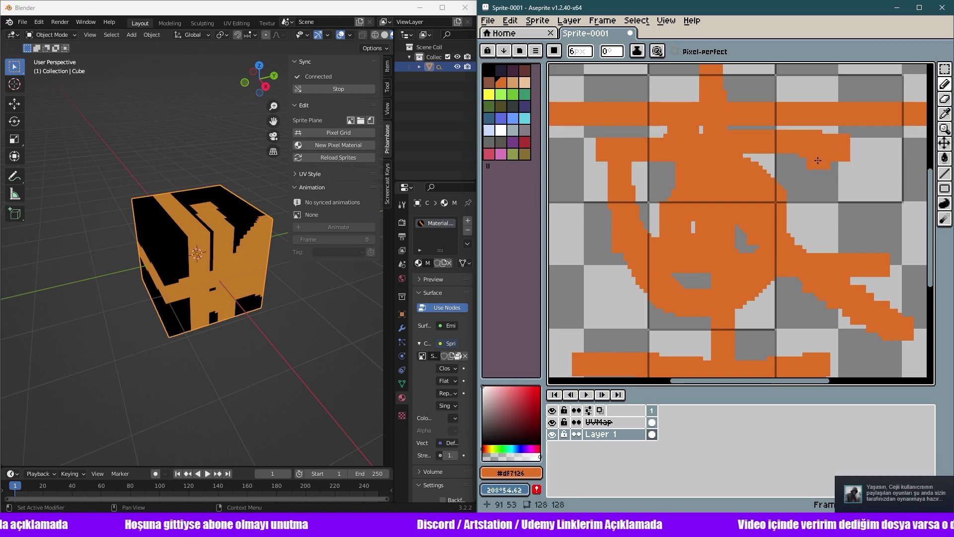
# Switch to the purple swatch and draw two purple strokes across the sprite.
pyautogui.click(518, 142)
pyautogui.moveTo(642, 144); pyautogui.dragTo(810, 117)
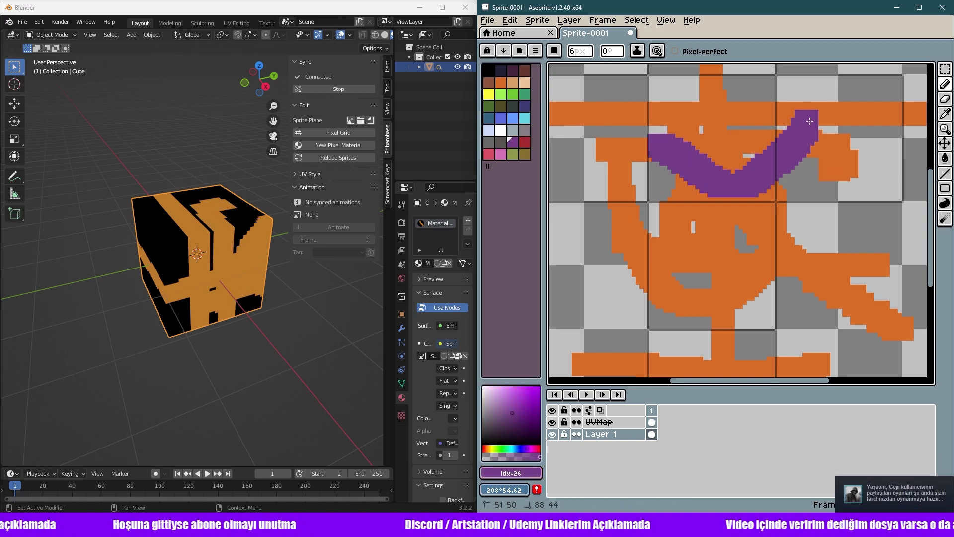
pyautogui.moveTo(834, 216); pyautogui.dragTo(625, 147)
pyautogui.scroll(-4, 774, 294)
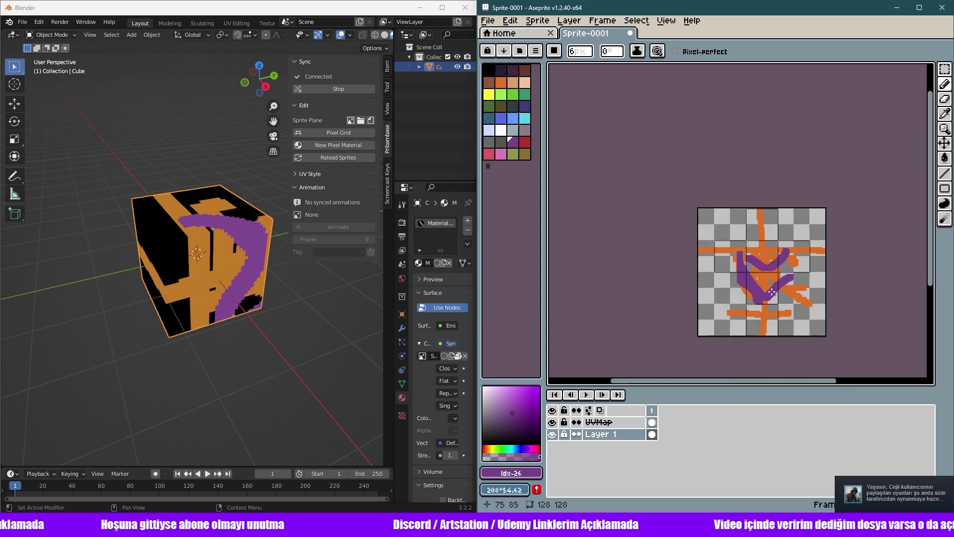
pyautogui.scroll(1, 743, 299)
pyautogui.scroll(2, 688, 256)
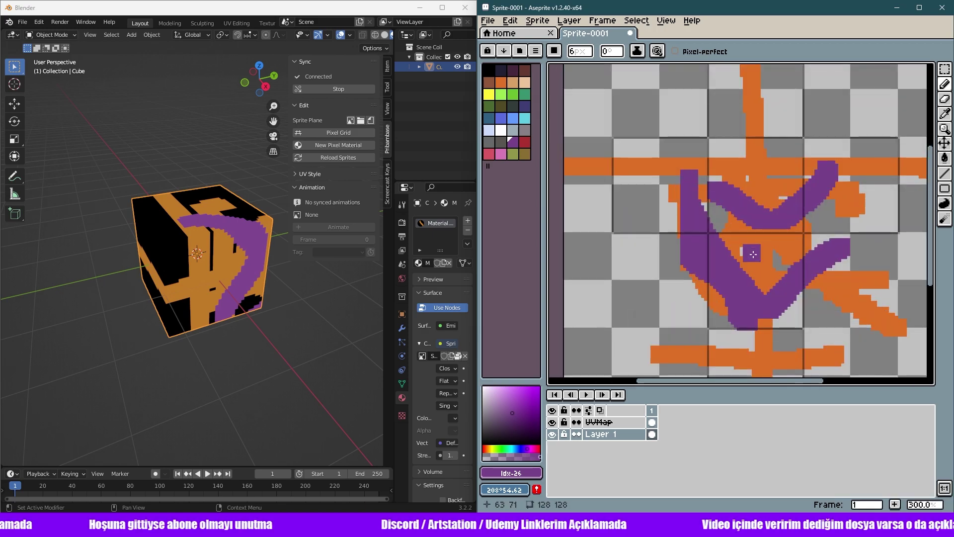
pyautogui.scroll(-2, 719, 241)
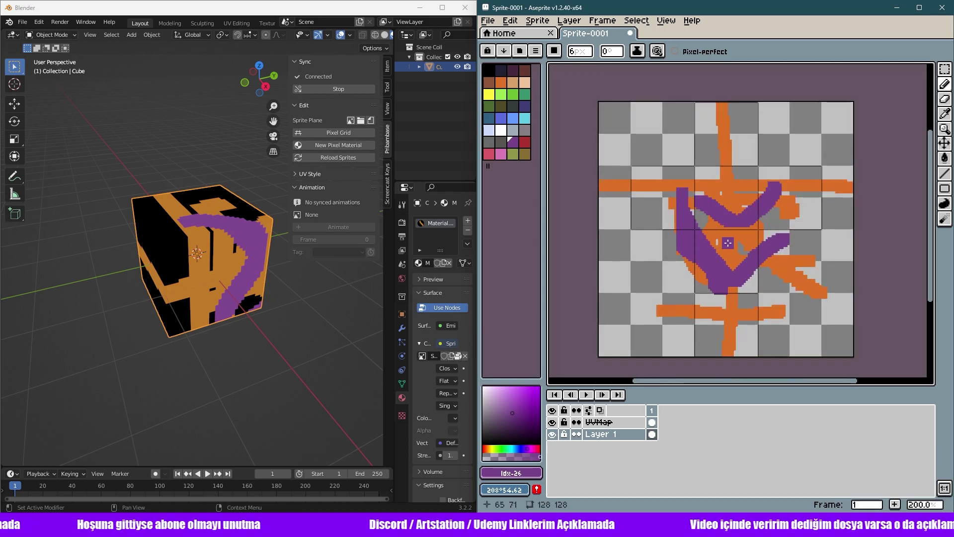